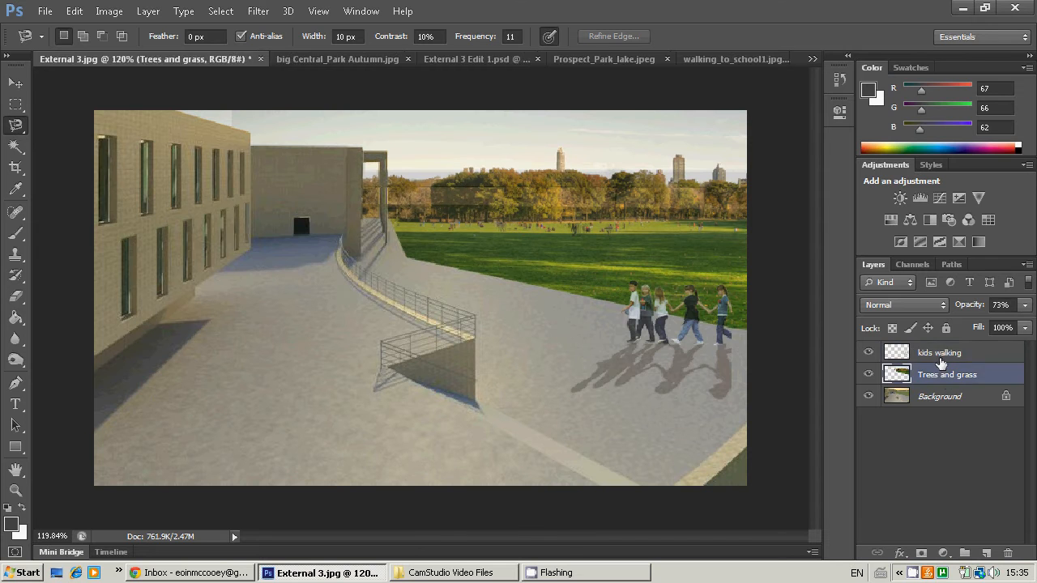
# - Select the kids walking layer and toggle its visibility off and back on
pyautogui.click(939, 354)
pyautogui.click(868, 352)
pyautogui.click(868, 353)
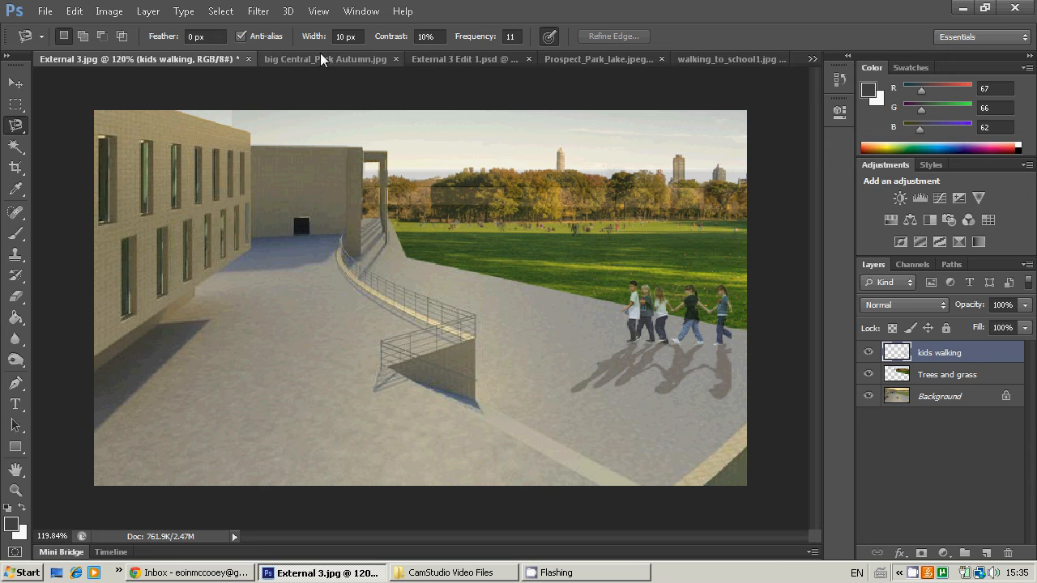
# - Switch to the walking_to_school1.jpg document and choose the Magnetic Lasso Tool
pyautogui.click(710, 61)
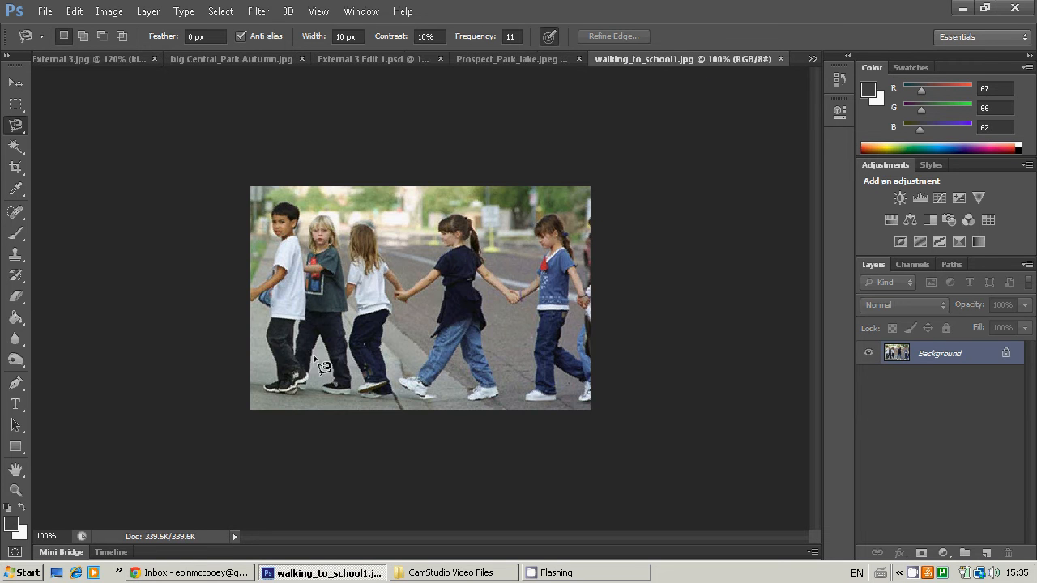
pyautogui.click(17, 128)
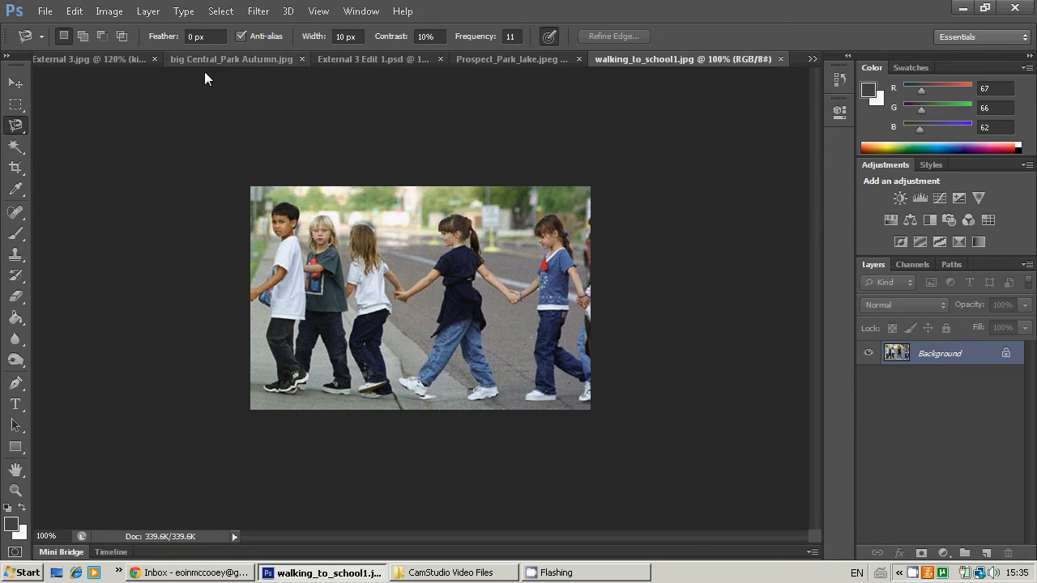
pyautogui.click(16, 128)
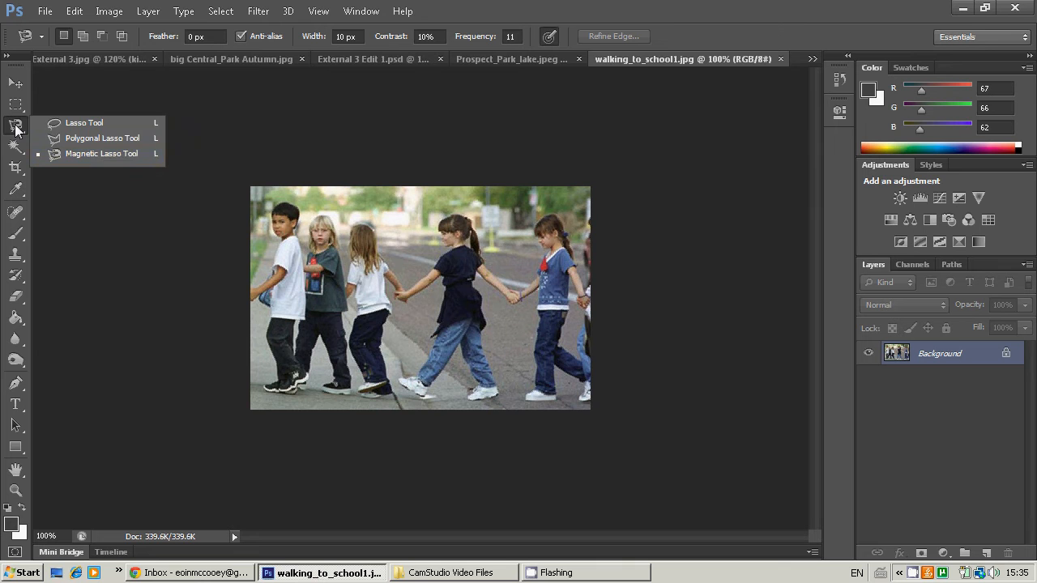
pyautogui.click(95, 155)
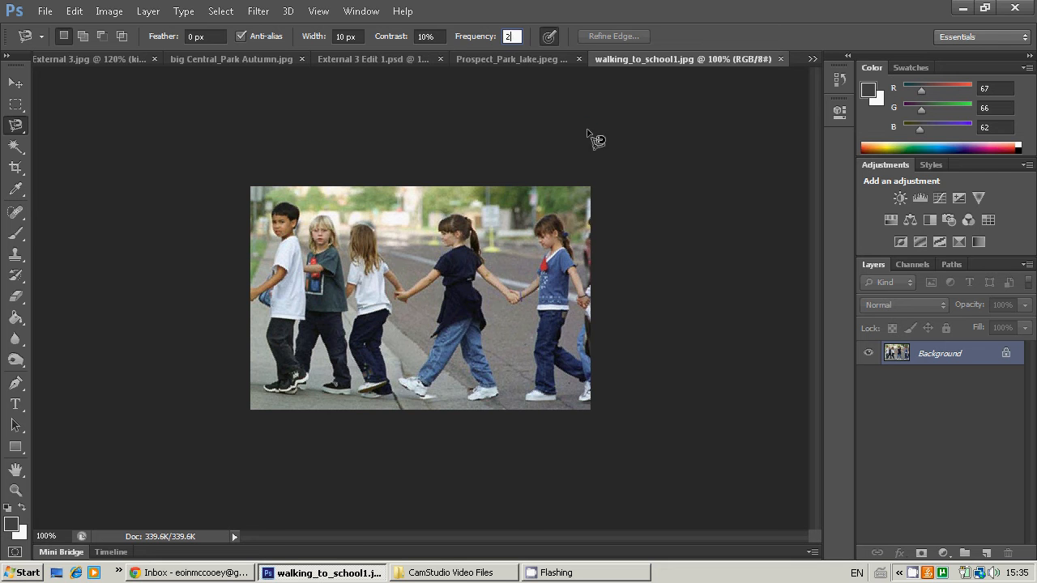
# - Try a Magnetic Lasso frequency of 20 on the girl in the dark top and change the frequency to 10
pyautogui.write('0')
pyautogui.click(453, 217)
pyautogui.press('Escape')
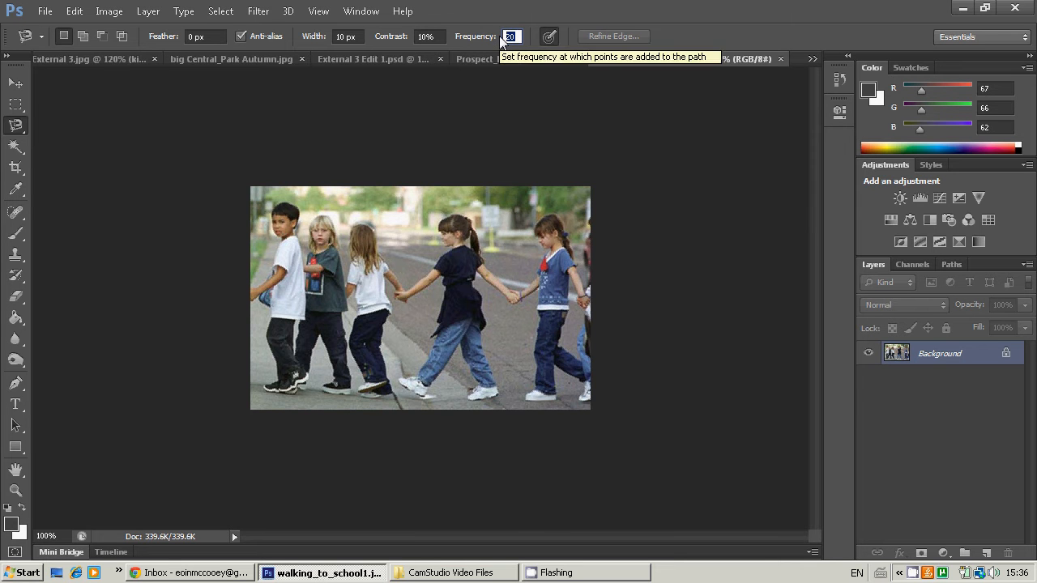
pyautogui.write('10')
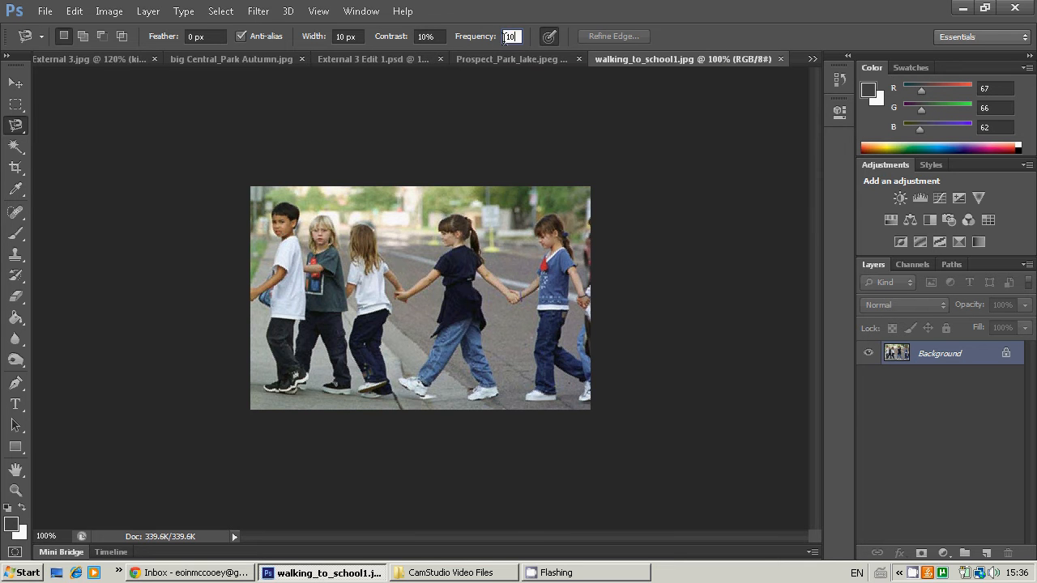
pyautogui.click(461, 217)
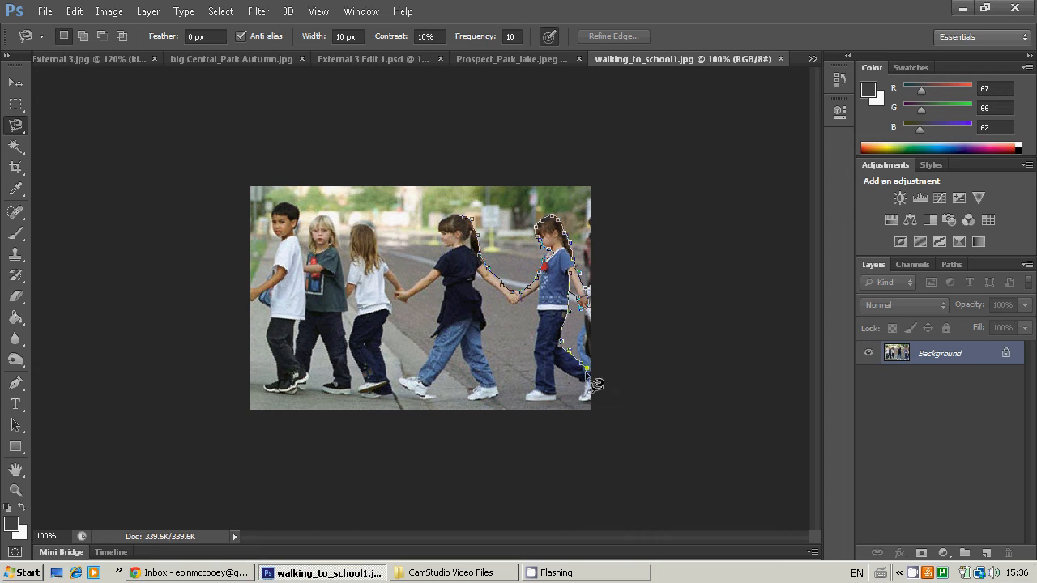
pyautogui.press('Escape')
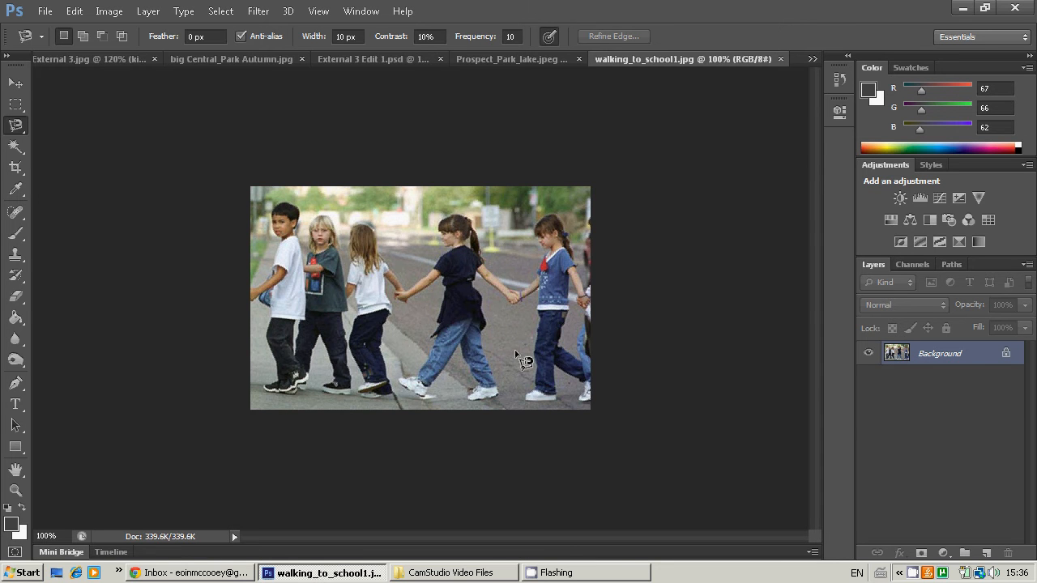
pyautogui.doubleClick(283, 225)
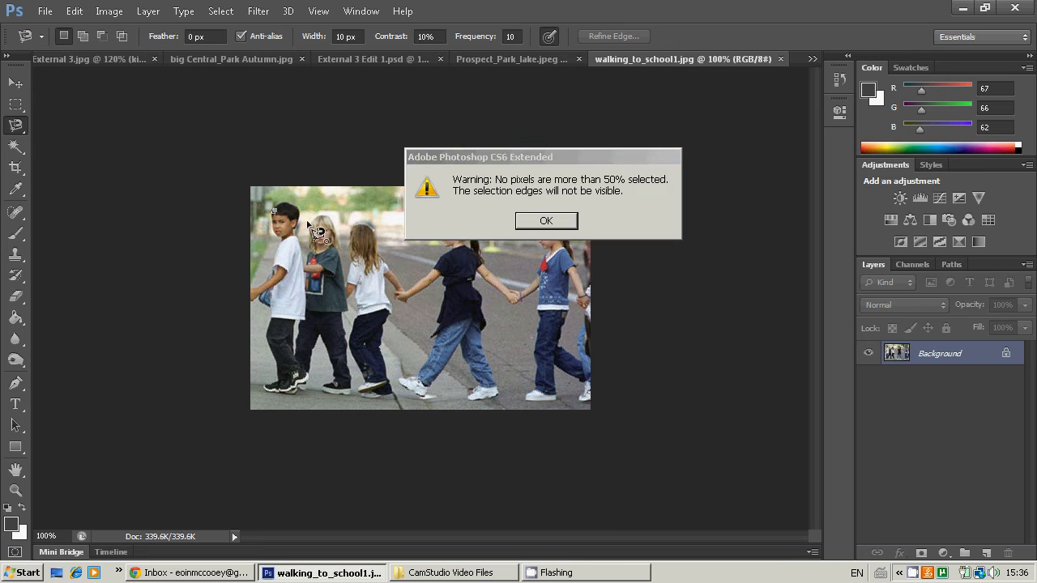
pyautogui.click(542, 220)
# - Select the dark-haired boy in the white T-shirt by tracing his outline with the Magnetic Lasso
pyautogui.click(286, 201)
pyautogui.moveTo(300, 256)
pyautogui.mouseDown()
pyautogui.moveTo(308, 369)
pyautogui.moveTo(294, 390)
pyautogui.moveTo(266, 387)
pyautogui.moveTo(269, 216)
pyautogui.mouseUp()
pyautogui.click(286, 201)
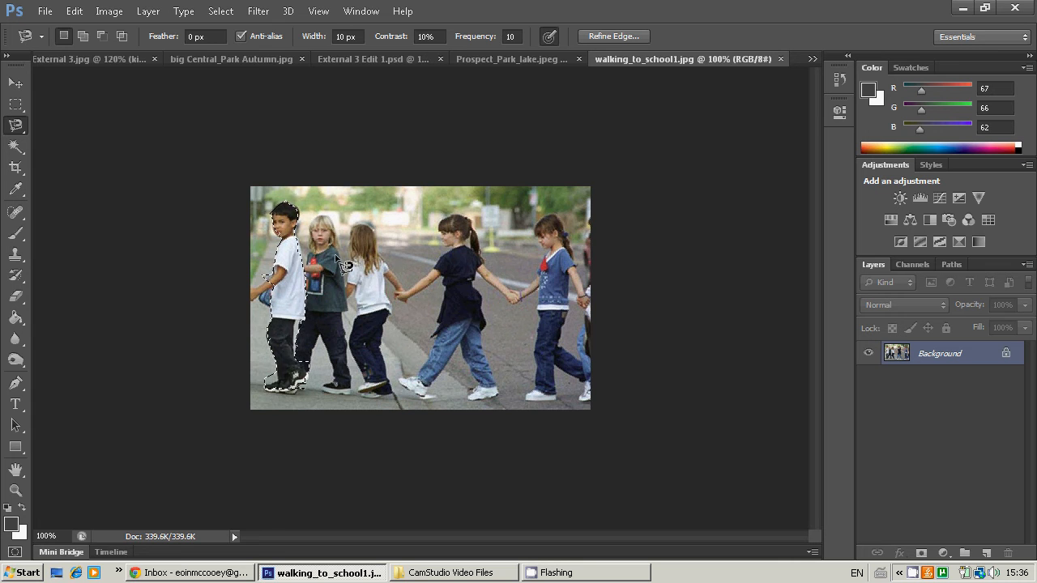
# - Copy the selected boy and paste him into External 3.jpg as a new layer
pyautogui.click(73, 12)
pyautogui.click(84, 112)
pyautogui.click(87, 57)
pyautogui.hotkey('ctrl', 'v')
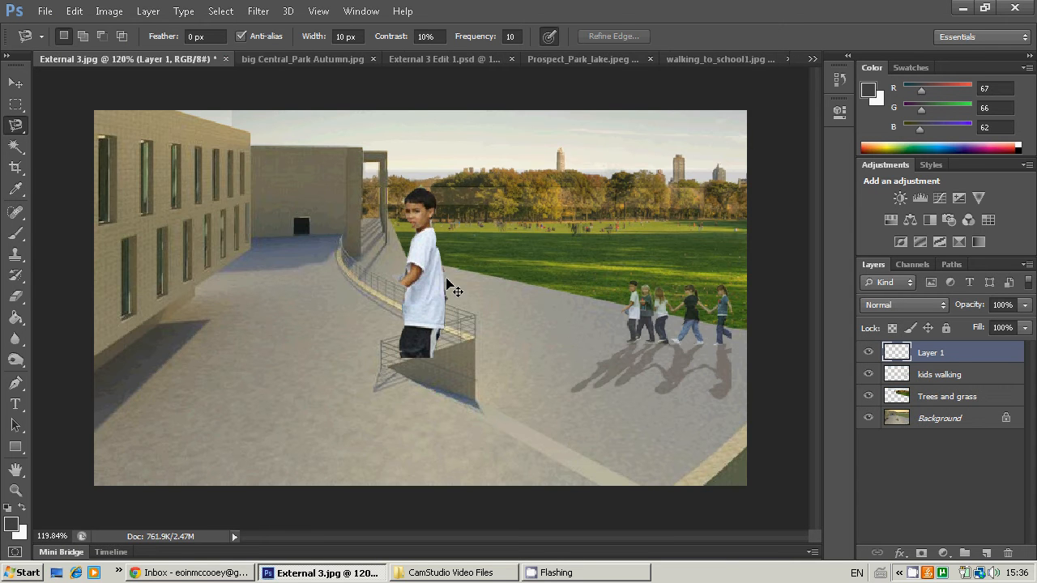
# - Move the pasted boy toward the end of the curved railing and delete his layer
pyautogui.press('v')
pyautogui.moveTo(425, 285); pyautogui.dragTo(475, 300)
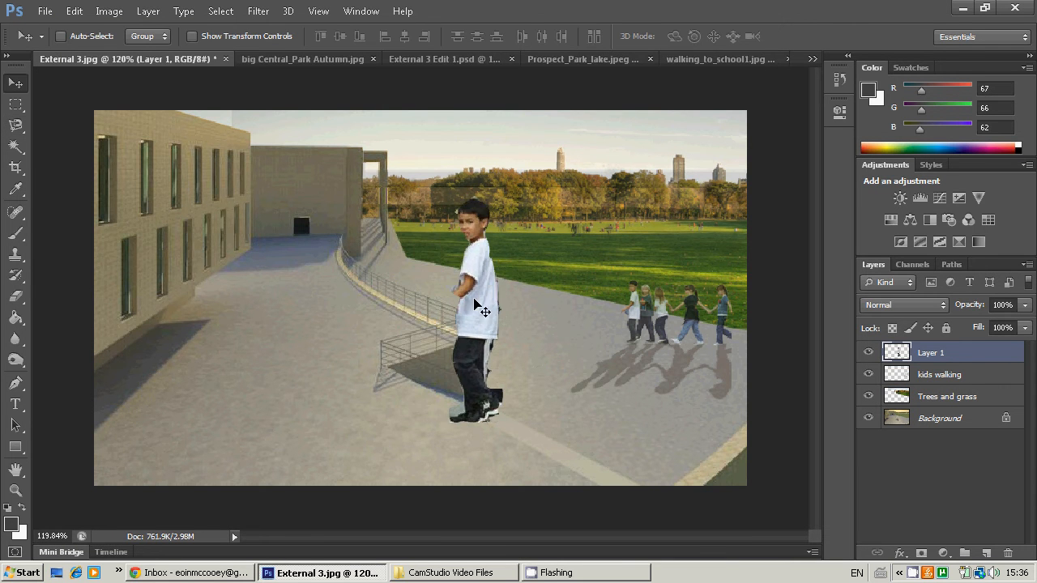
pyautogui.press('Delete')
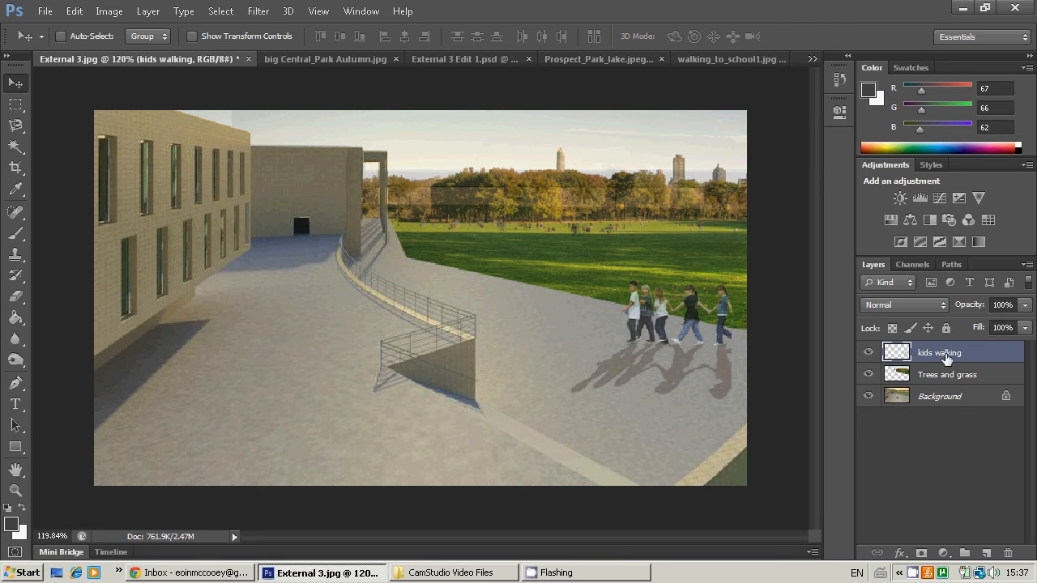
# - In walking_to_school1.jpg, clear the old selection and trace around all five children with the Magnetic Lasso
pyautogui.click(723, 60)
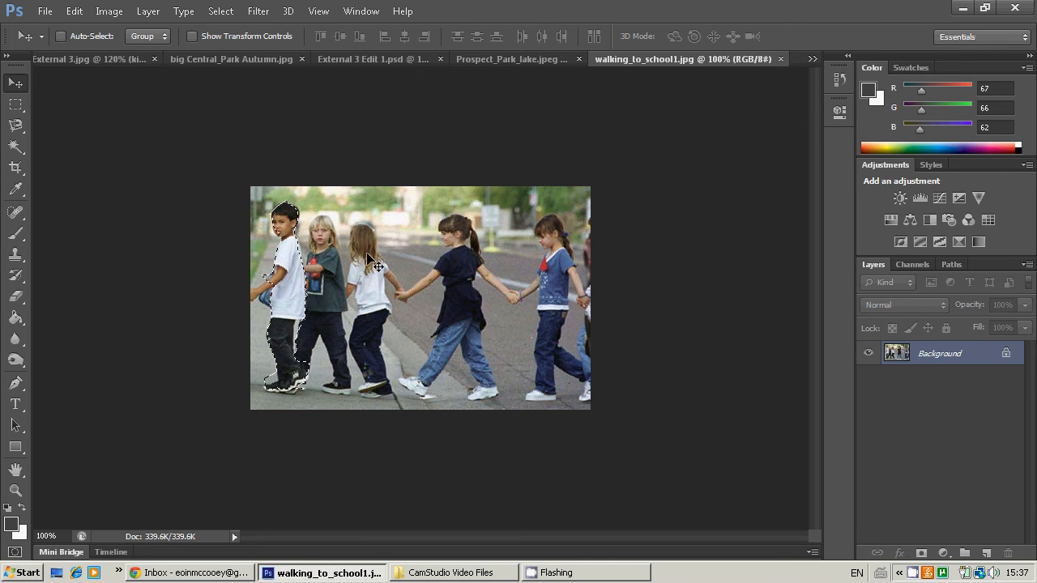
pyautogui.hotkey('ctrl', 'd')
pyautogui.click(15, 126)
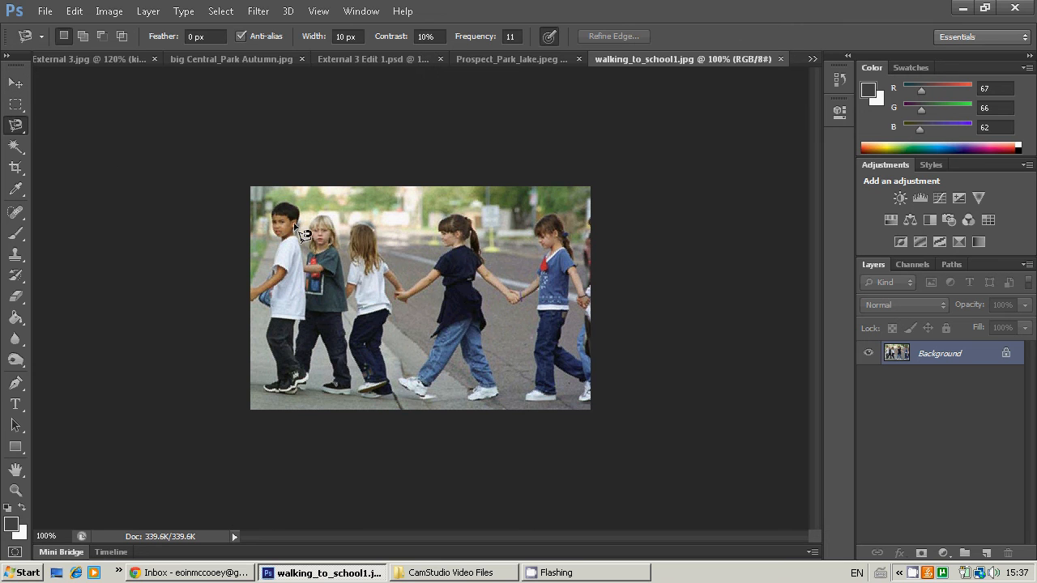
pyautogui.click(298, 212)
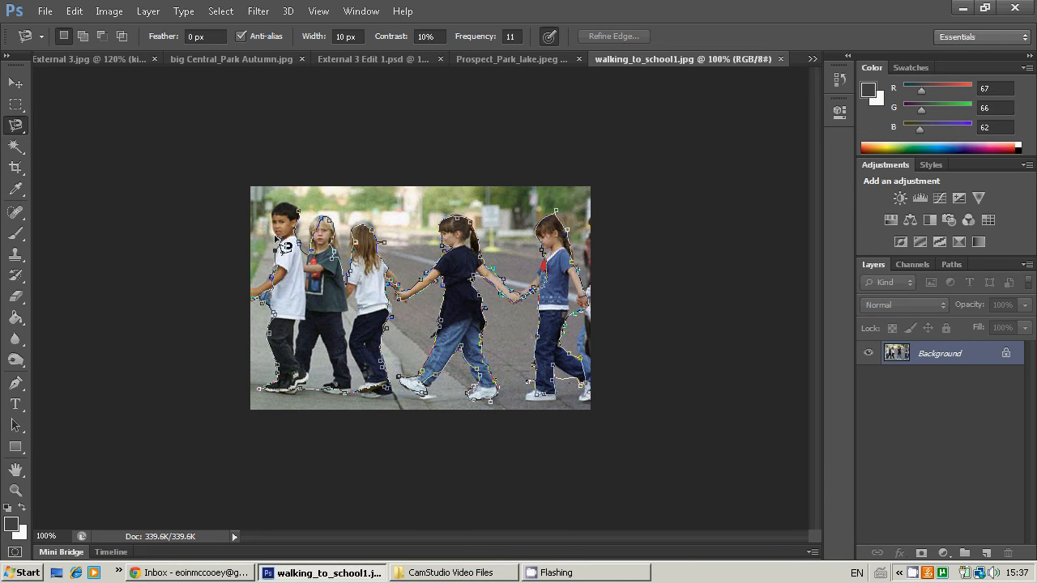
pyautogui.click(309, 220)
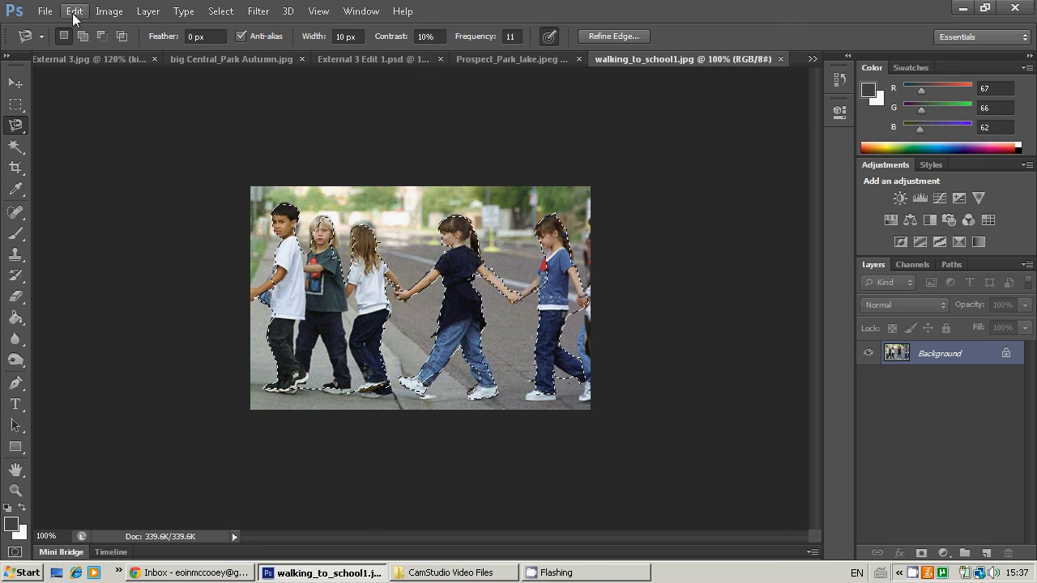
# - Paste the copied row of five children into External 3.jpg as a new layer and shift it slightly up and right
pyautogui.click(63, 58)
pyautogui.hotkey('ctrl', 'shift', 'alt', 'n')
pyautogui.hotkey('ctrl', 'v')
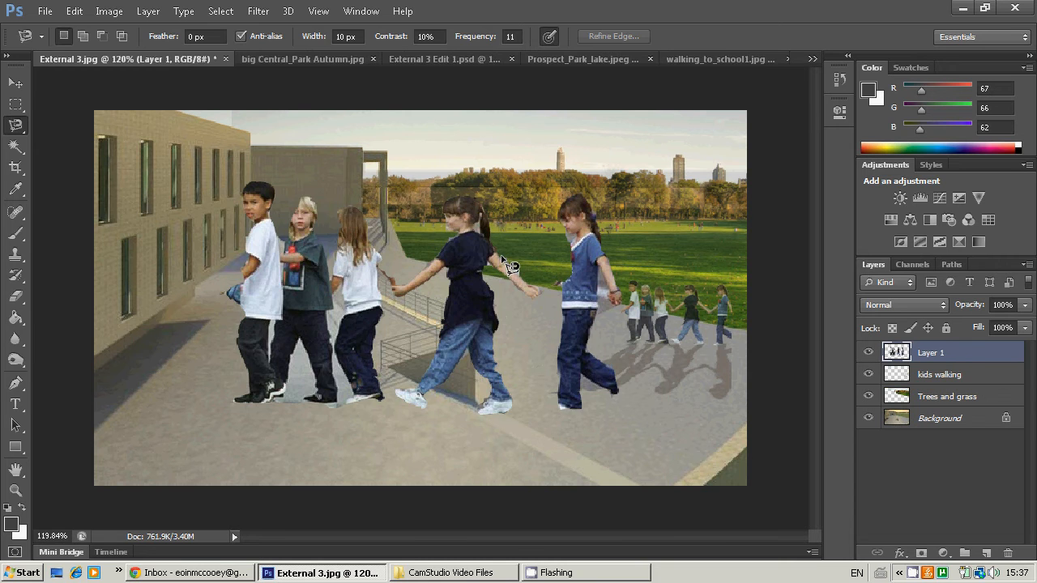
pyautogui.press('v')
pyautogui.moveTo(378, 301); pyautogui.dragTo(370, 263)
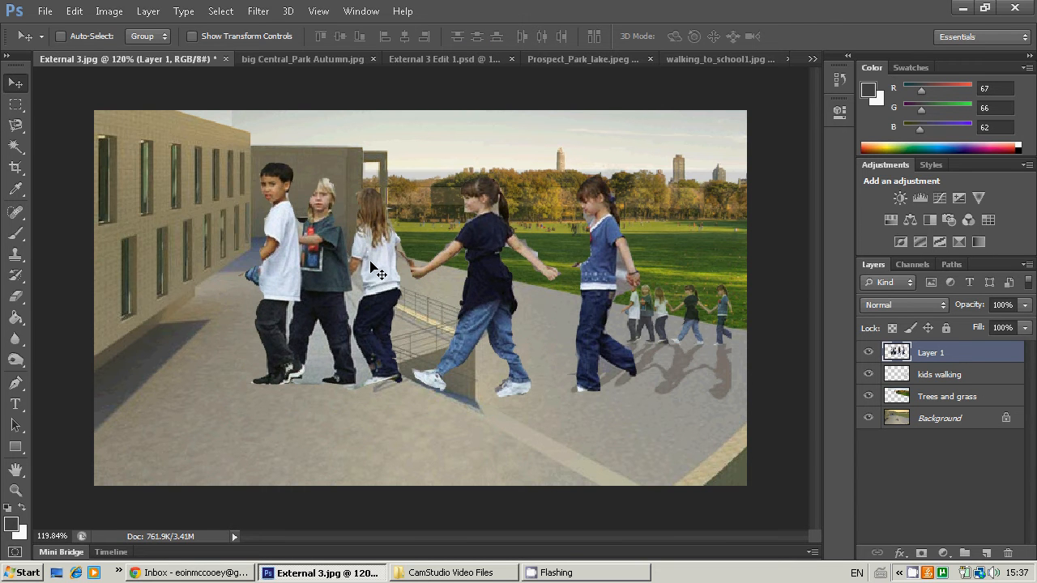
pyautogui.hotkey('ctrl', 't')
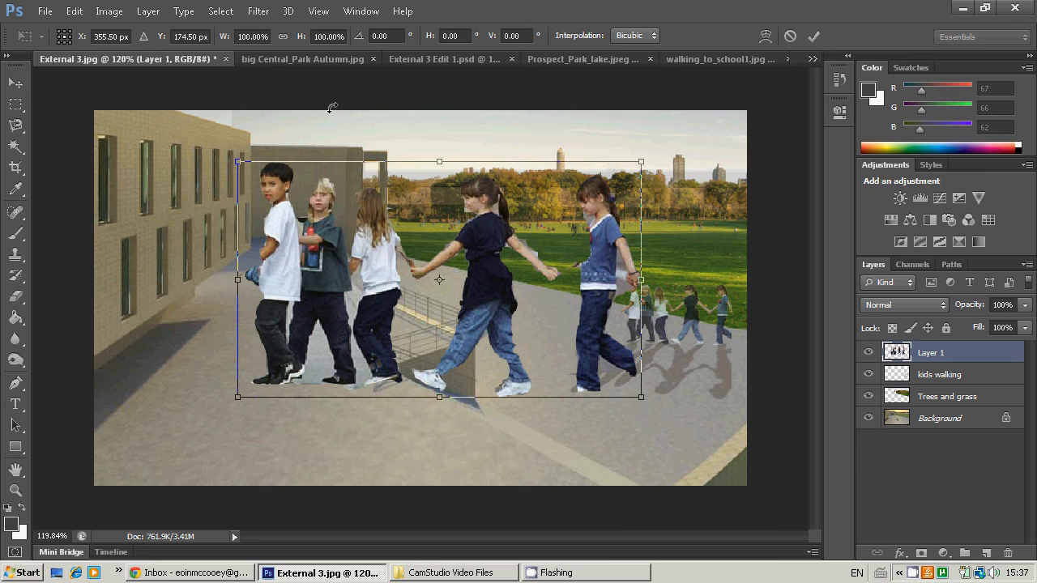
pyautogui.moveTo(642, 162); pyautogui.dragTo(437, 279)
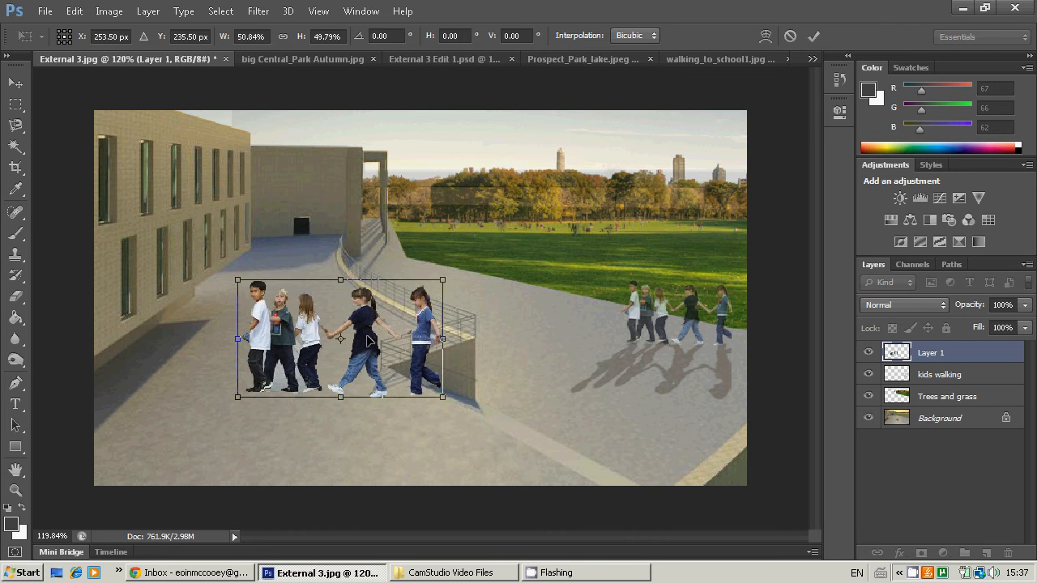
pyautogui.moveTo(380, 325); pyautogui.dragTo(600, 293)
pyautogui.moveTo(658, 248); pyautogui.dragTo(584, 279)
pyautogui.moveTo(535, 319); pyautogui.dragTo(571, 297)
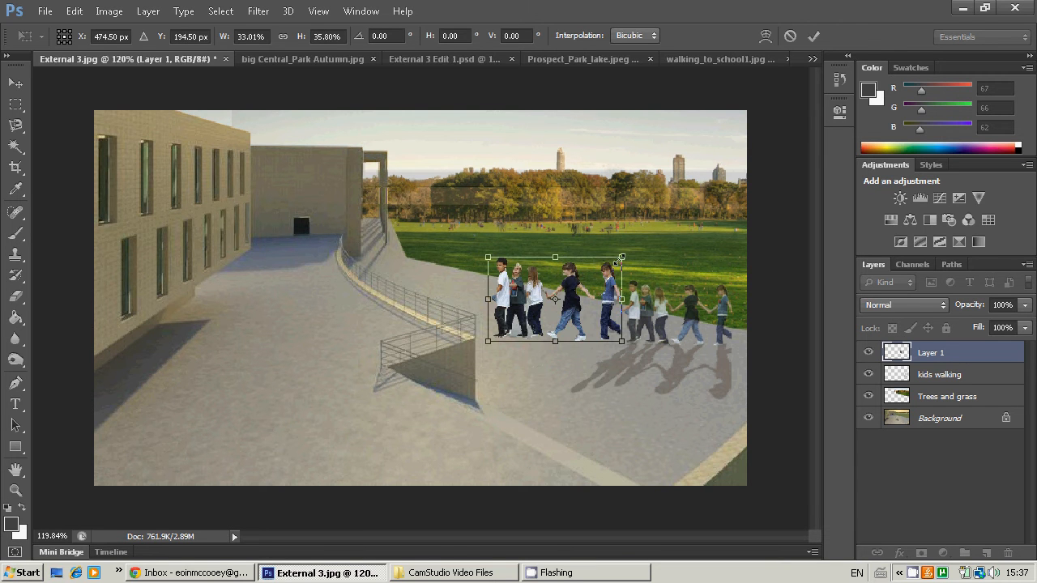
pyautogui.moveTo(619, 260); pyautogui.dragTo(594, 281)
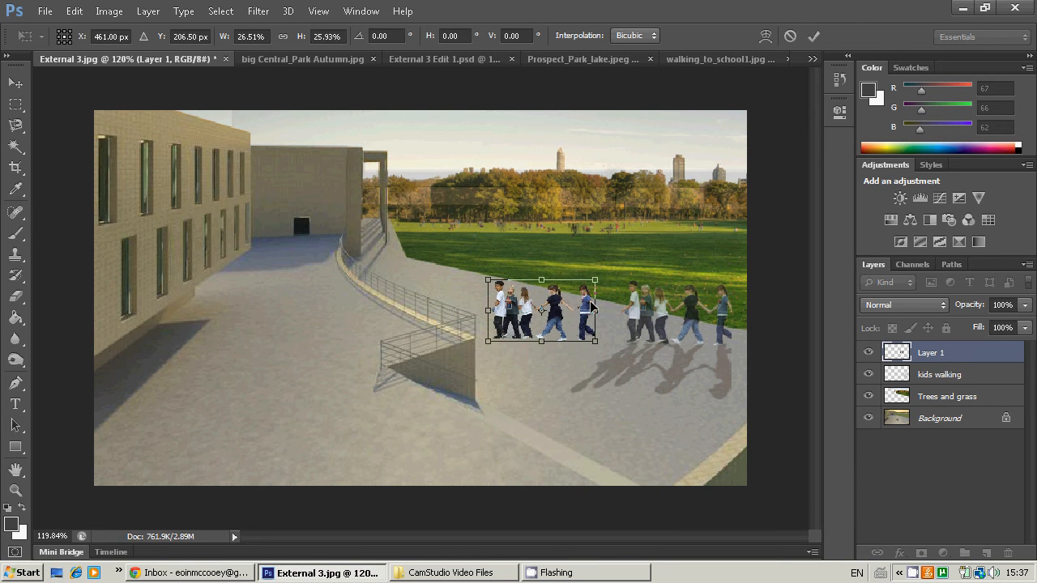
pyautogui.moveTo(561, 321); pyautogui.dragTo(566, 320)
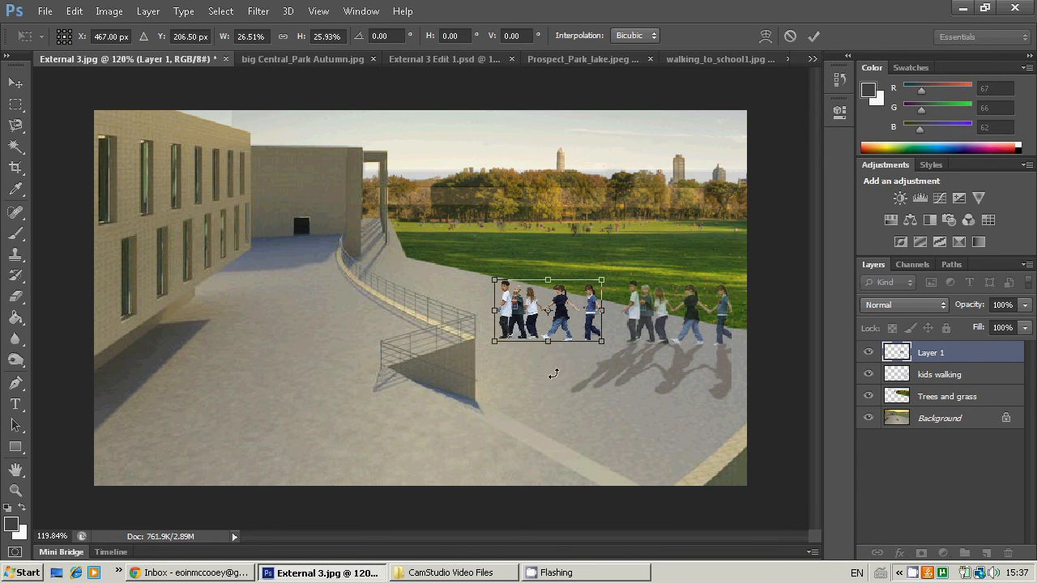
pyautogui.click(714, 59)
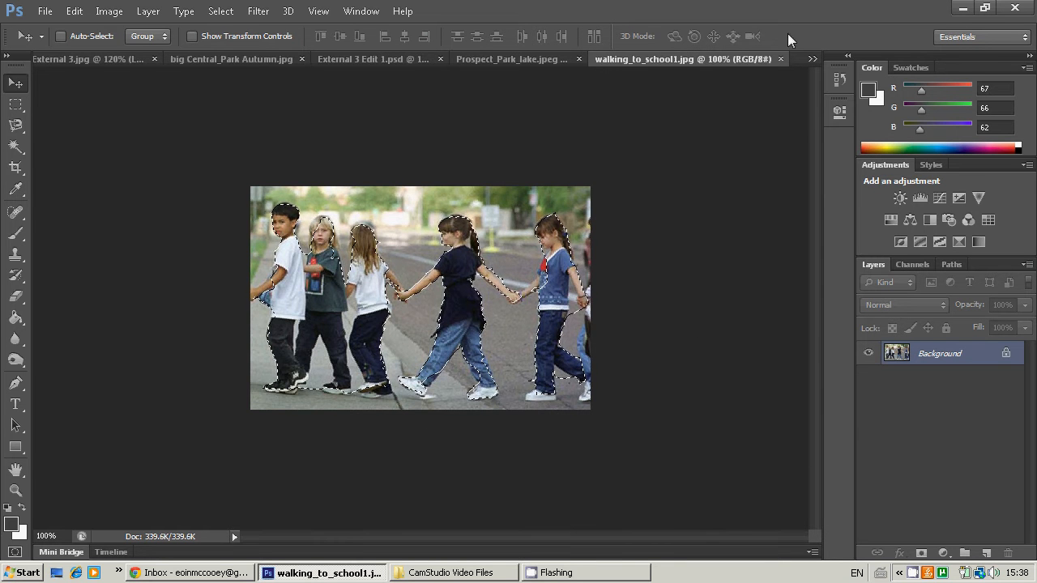
pyautogui.click(84, 60)
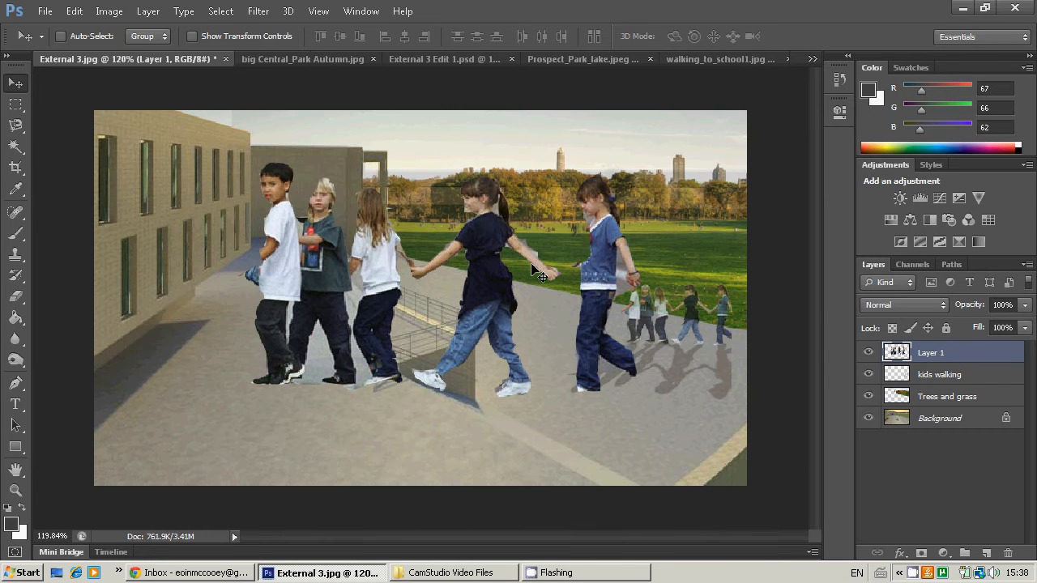
# - Scale the pasted children to about 32% width and 26% height, placing them beside the existing walking group for comparison
pyautogui.moveTo(492, 254); pyautogui.dragTo(444, 226)
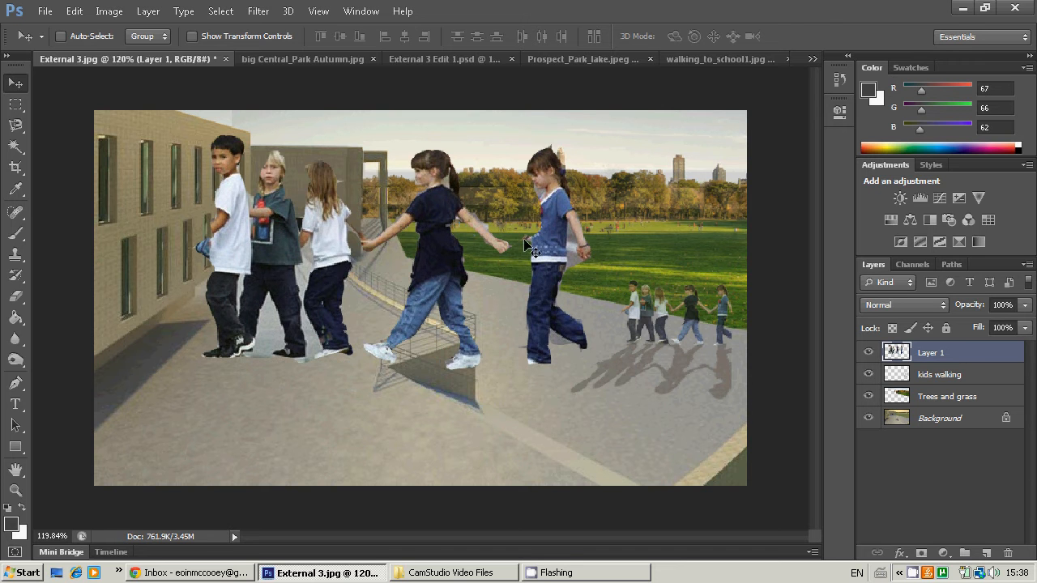
pyautogui.hotkey('ctrl', 't')
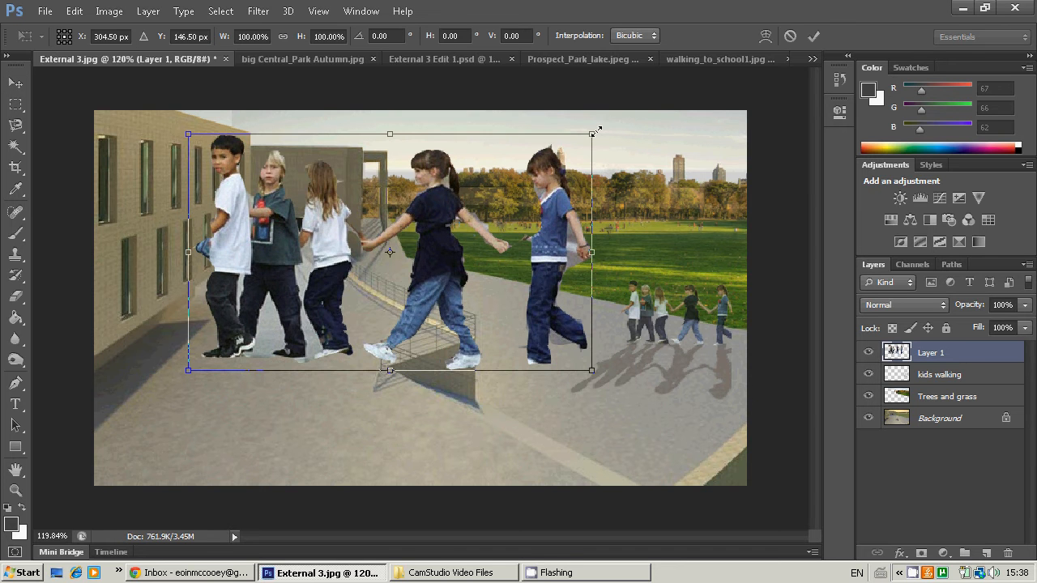
pyautogui.moveTo(595, 131); pyautogui.dragTo(336, 298)
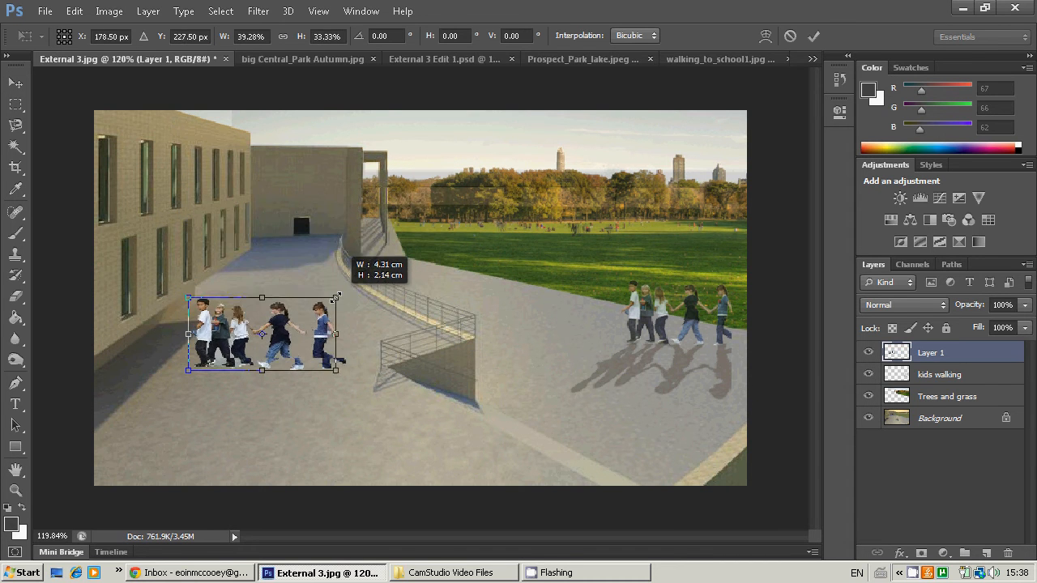
pyautogui.moveTo(294, 335); pyautogui.dragTo(562, 307)
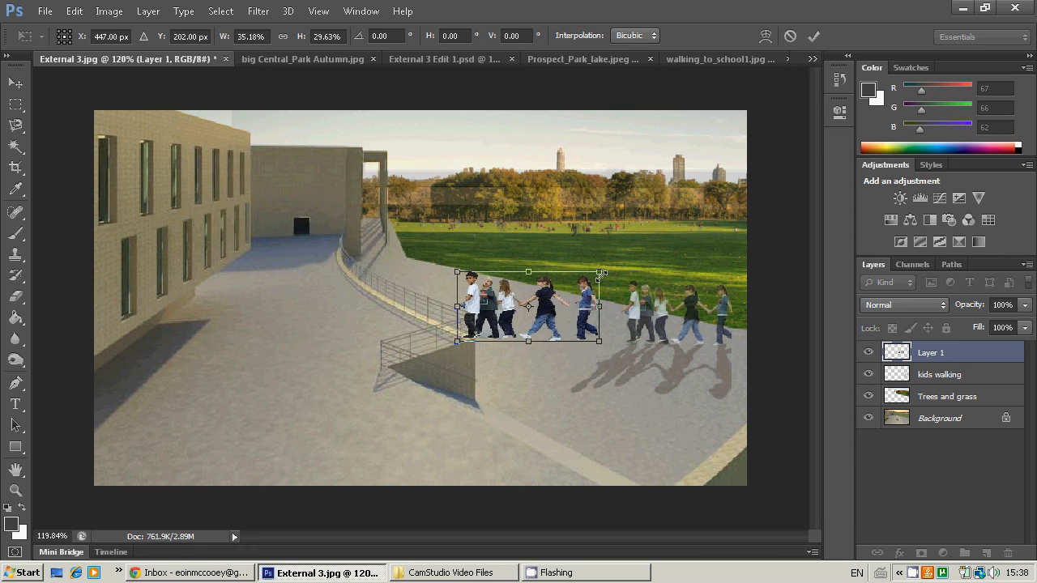
pyautogui.moveTo(601, 274); pyautogui.dragTo(585, 280)
# - Place the pasted children on the paving between building and railing at about 33% width and 31% height, applying the transformation
pyautogui.moveTo(521, 310); pyautogui.dragTo(257, 345)
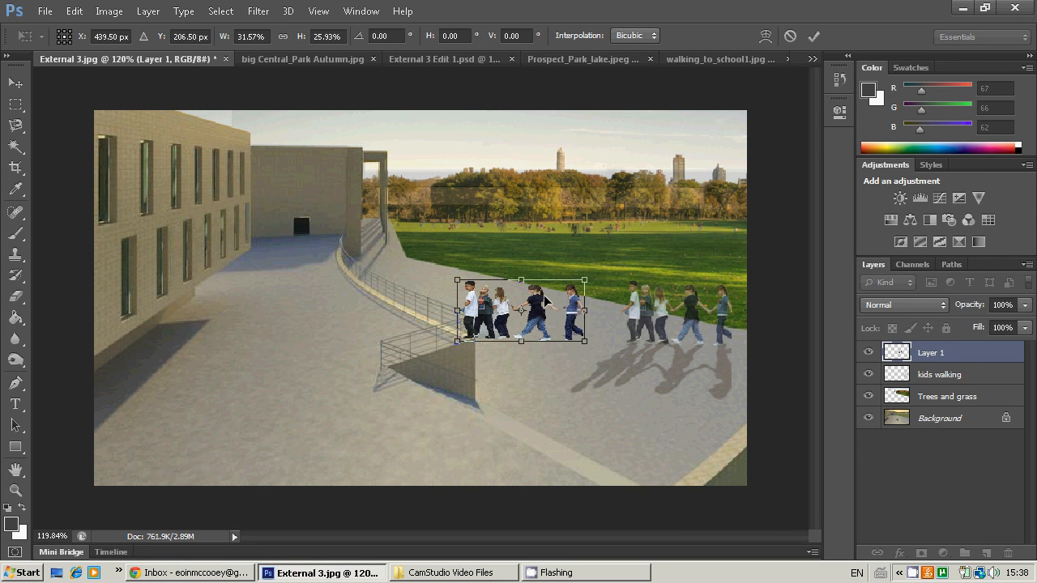
pyautogui.moveTo(544, 294); pyautogui.dragTo(330, 316)
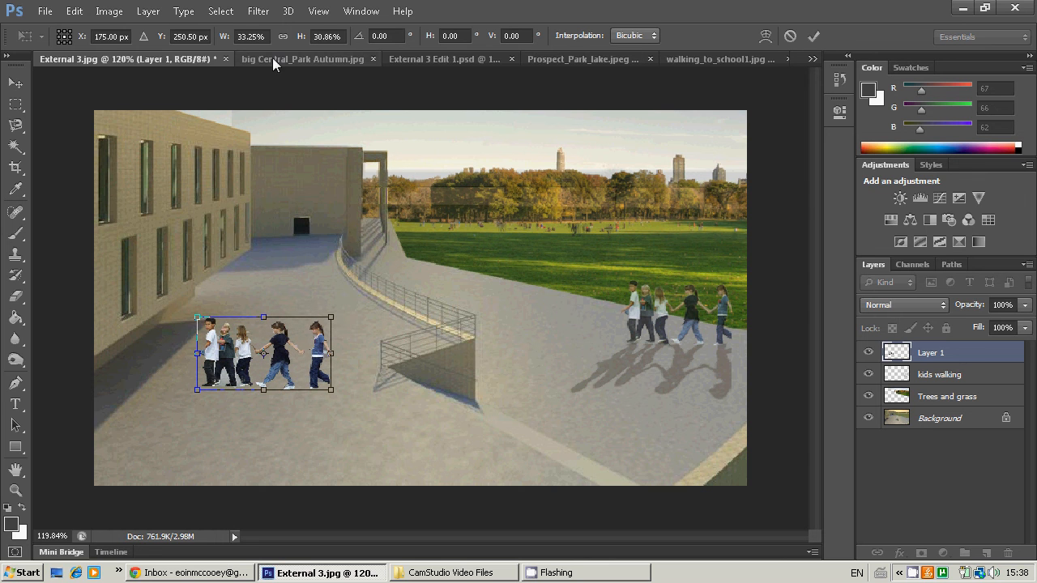
pyautogui.click(812, 37)
pyautogui.moveTo(299, 362)
pyautogui.mouseDown()
pyautogui.moveTo(331, 351)
pyautogui.moveTo(317, 362)
pyautogui.moveTo(309, 283)
pyautogui.moveTo(311, 348)
pyautogui.mouseUp()
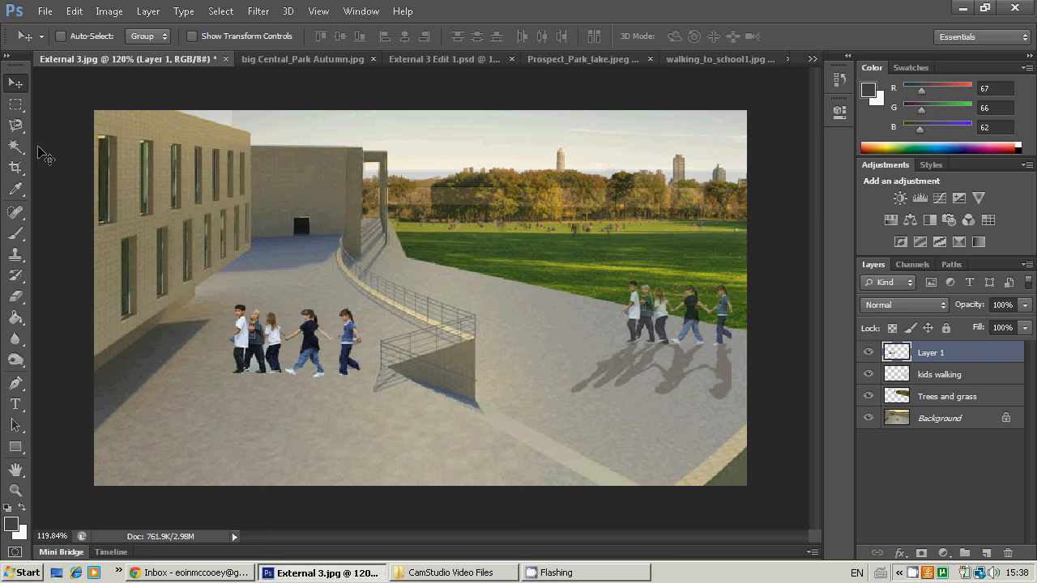
# - Marquee-select the pasted row of children, duplicate it onto a new layer, and move the copy in front of the ramp wall
pyautogui.click(18, 105)
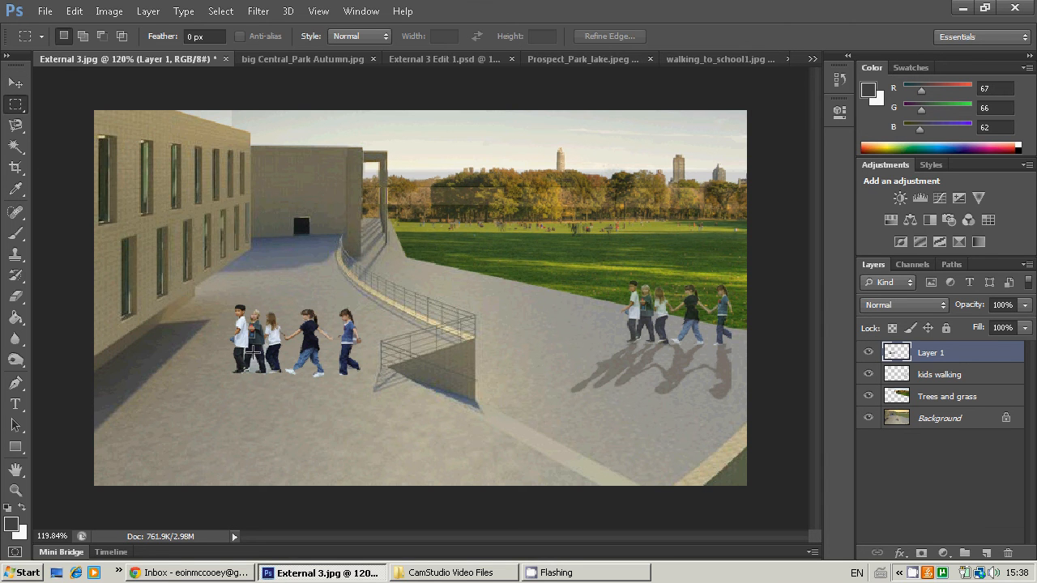
pyautogui.moveTo(207, 292); pyautogui.dragTo(370, 388)
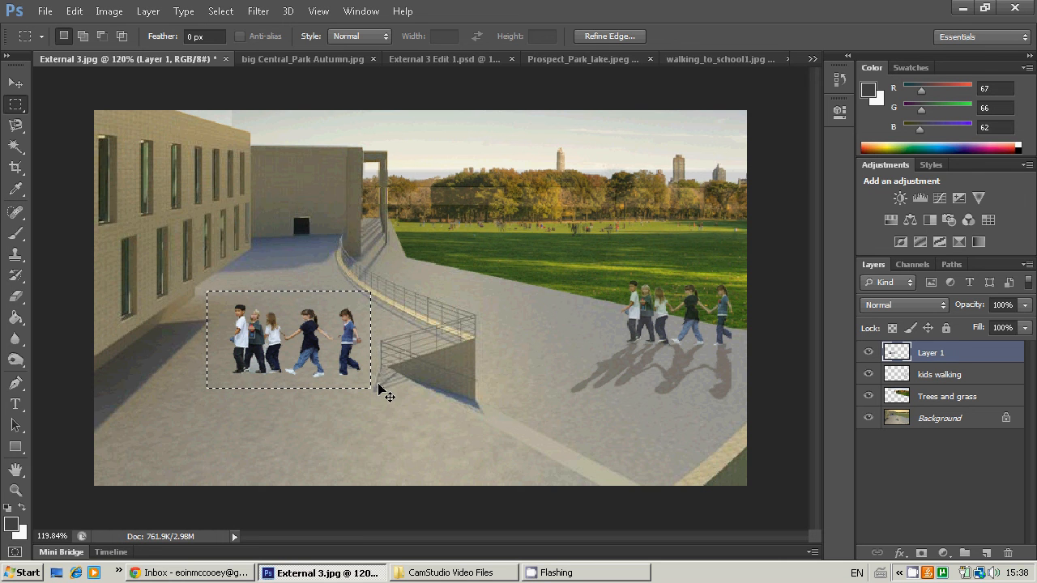
pyautogui.hotkey('ctrl', 'j')
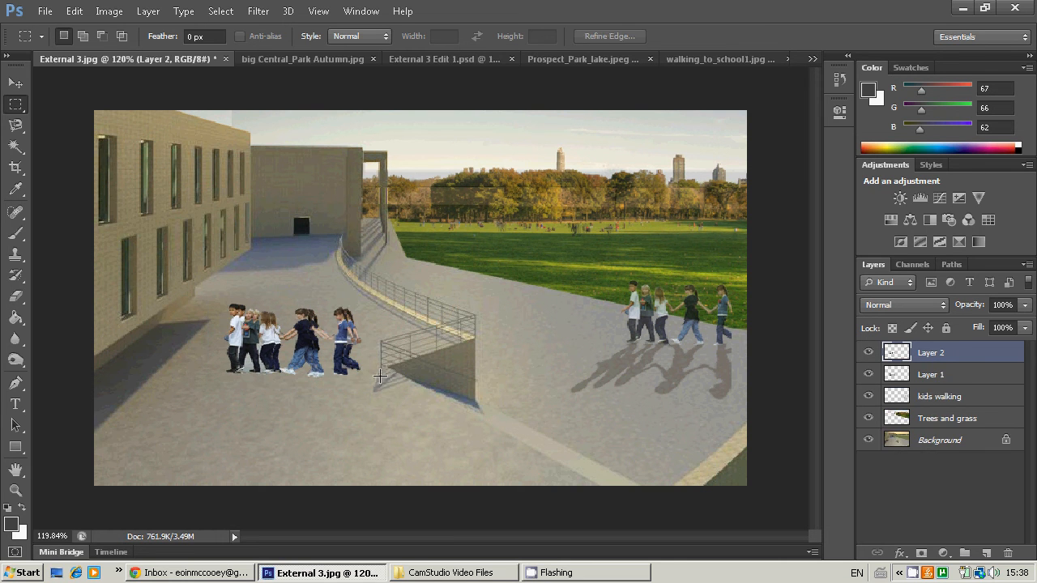
pyautogui.press('v')
pyautogui.moveTo(277, 339); pyautogui.dragTo(423, 412)
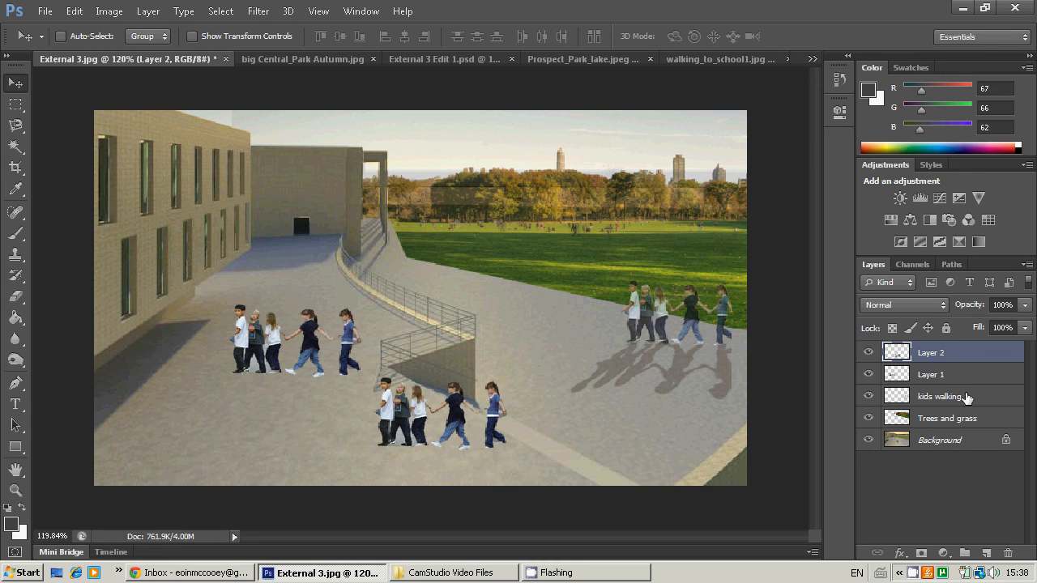
# - Identify the original children by shifting them onto the lawn, and reorder Layer 1 above Layer 2 in the layer stack
pyautogui.click(942, 376)
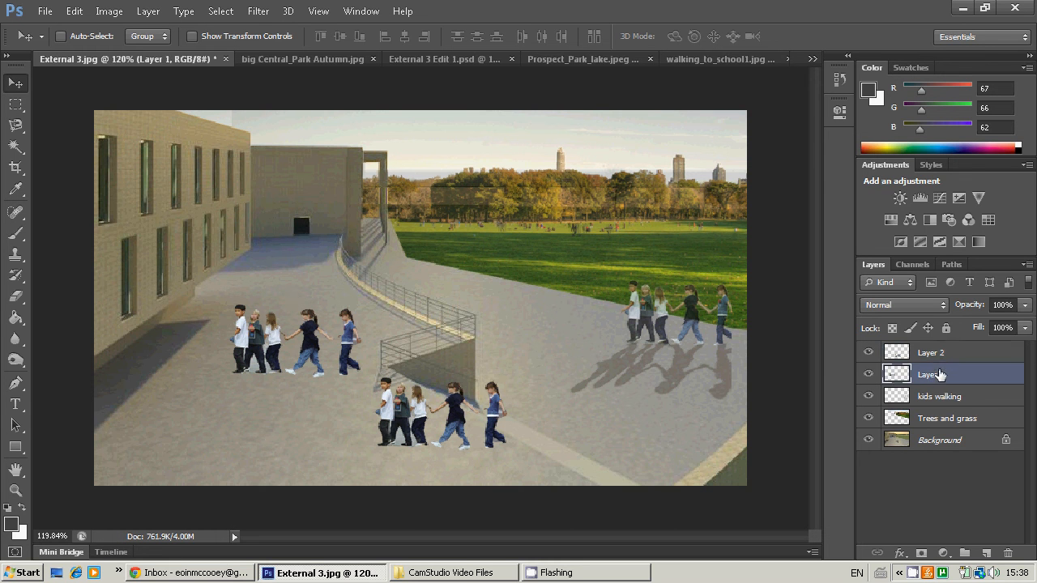
pyautogui.click(939, 358)
pyautogui.click(937, 376)
pyautogui.moveTo(939, 376)
pyautogui.mouseDown()
pyautogui.moveTo(937, 432)
pyautogui.moveTo(939, 362)
pyautogui.mouseUp()
pyautogui.moveTo(307, 375); pyautogui.dragTo(613, 285)
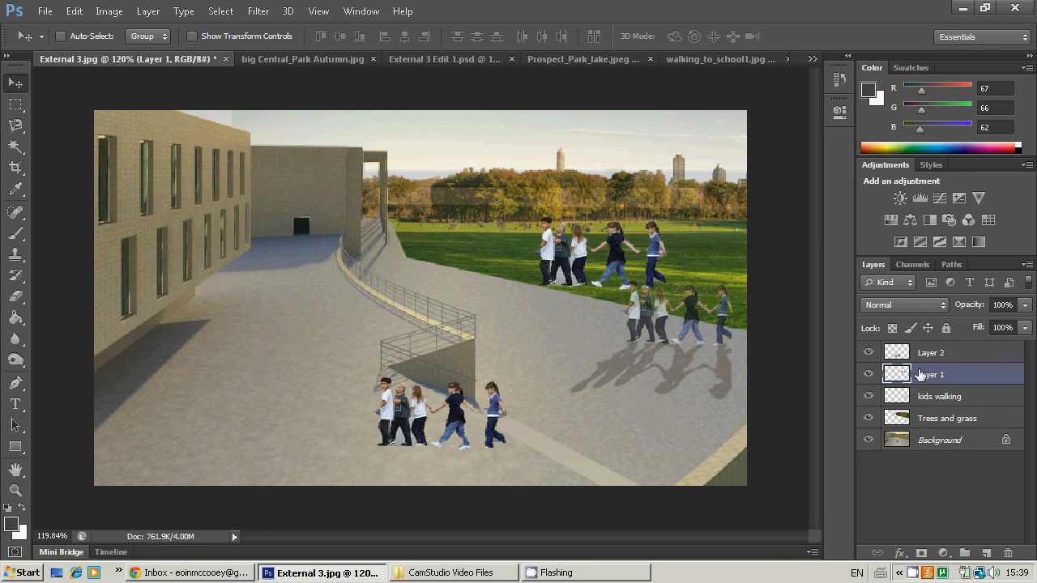
pyautogui.moveTo(920, 374); pyautogui.dragTo(926, 347)
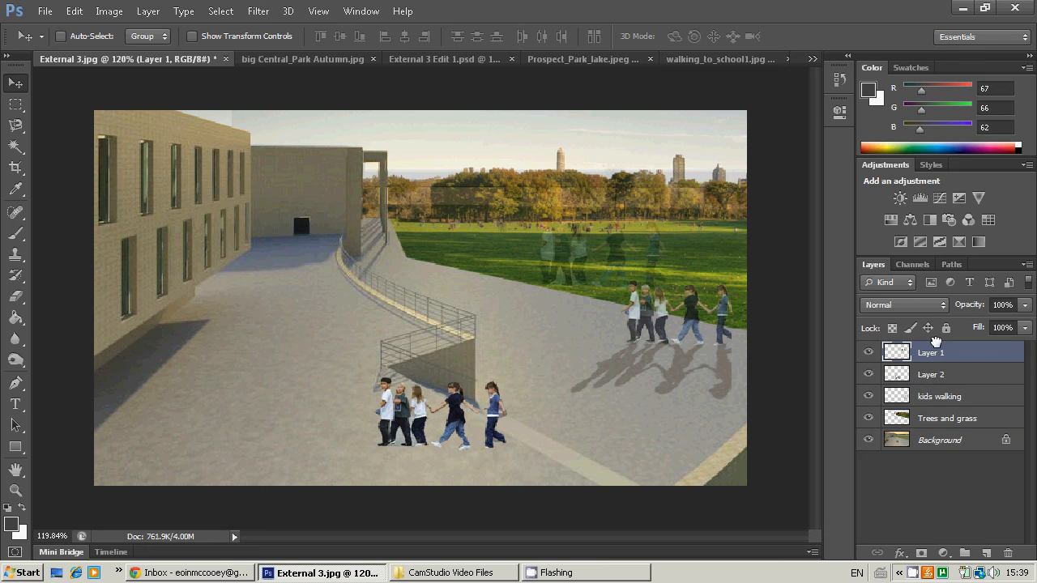
# - Return the original children to the paving beside the railing and align the duplicate row directly below them
pyautogui.moveTo(599, 239); pyautogui.dragTo(324, 344)
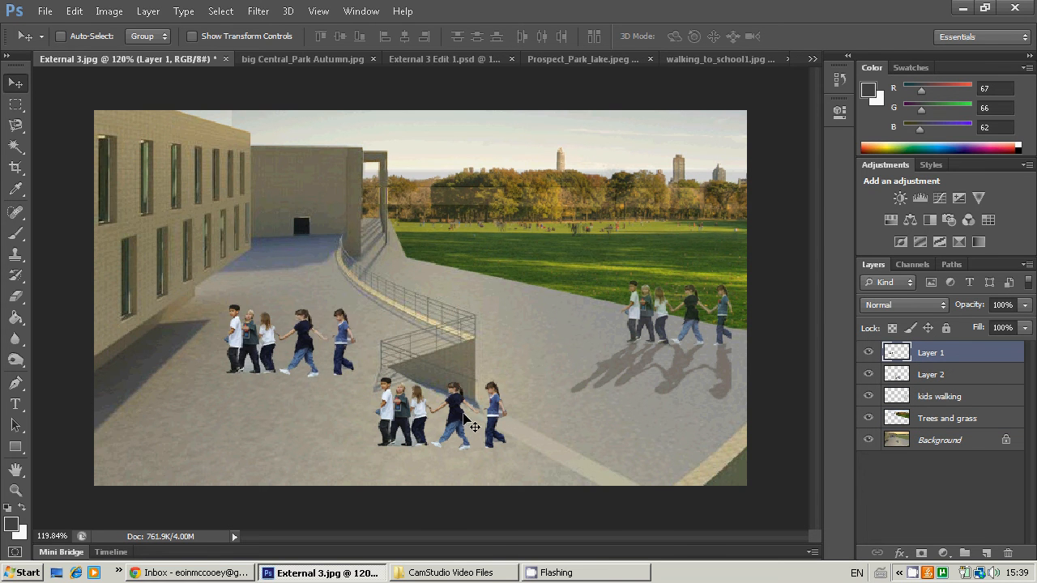
pyautogui.moveTo(480, 427); pyautogui.dragTo(354, 446)
pyautogui.click(938, 375)
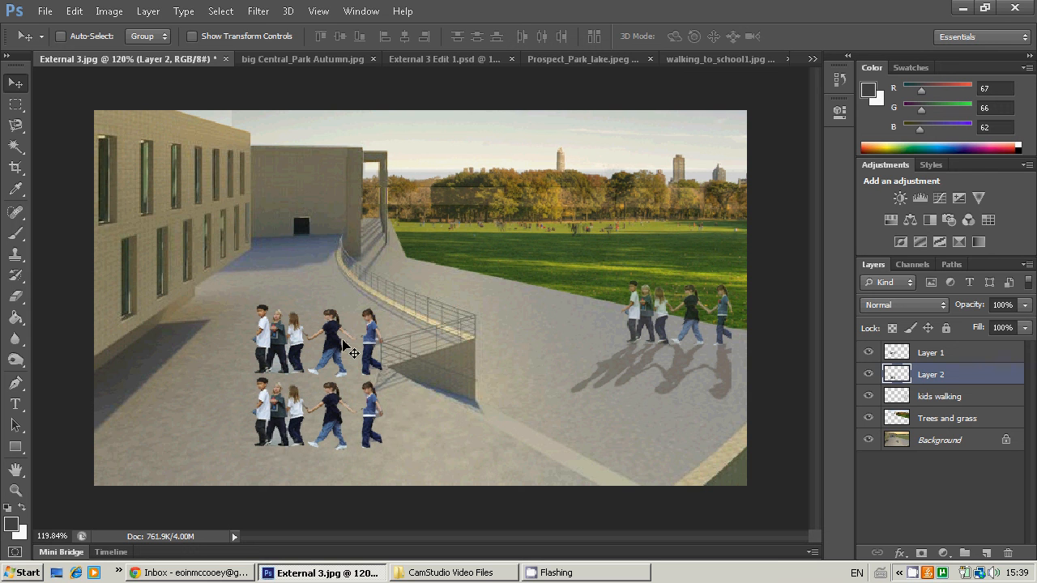
# - Rename Layer 1 as "children walking" and Layer 2 as "children shadow"
pyautogui.click(932, 353)
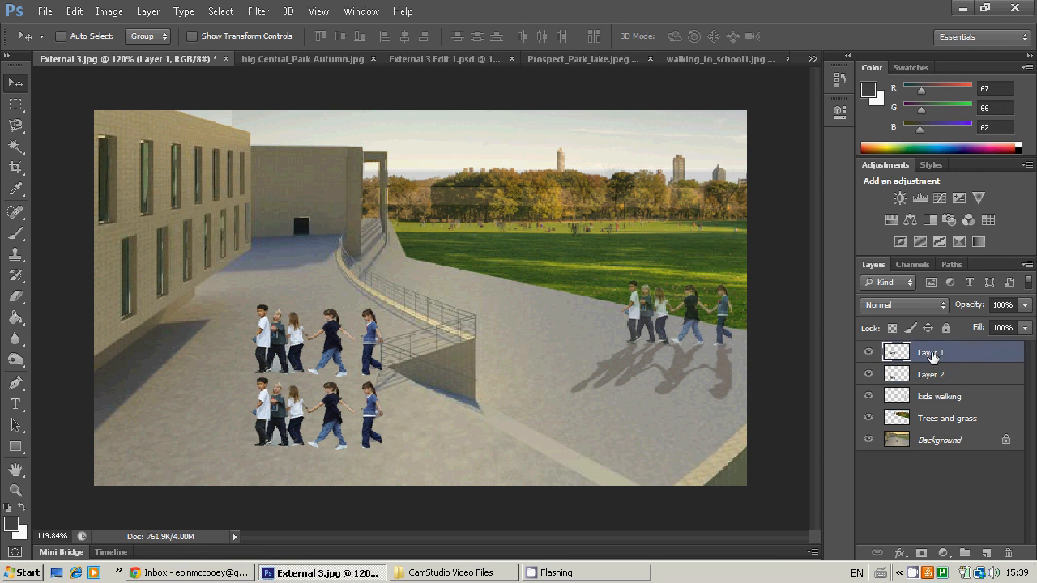
pyautogui.doubleClick(943, 354)
pyautogui.write('children walking')
pyautogui.doubleClick(934, 375)
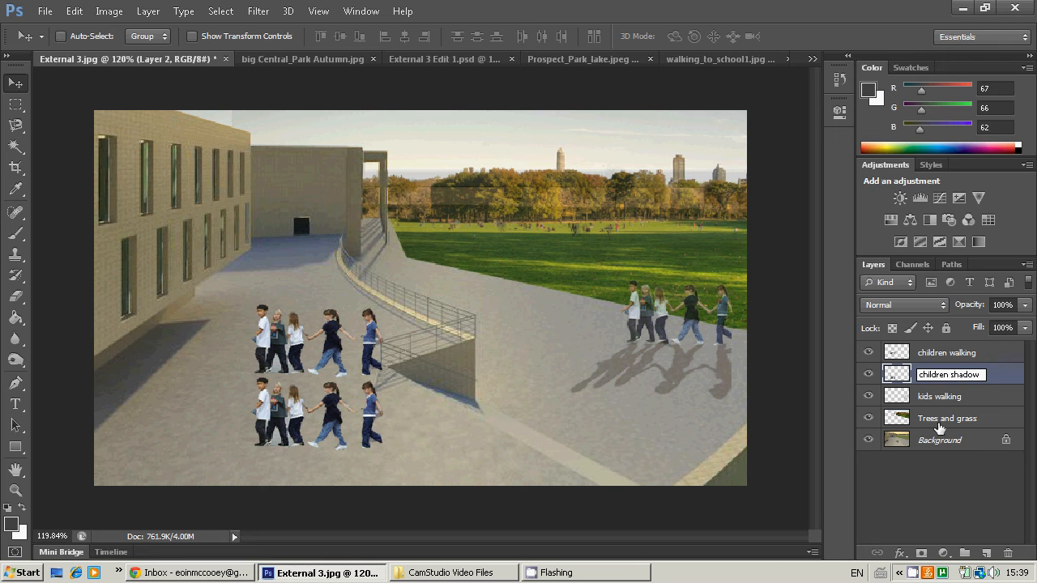
pyautogui.press('Return')
# - Try flipping the children shadow layer horizontally, and undo the flip
pyautogui.click(956, 356)
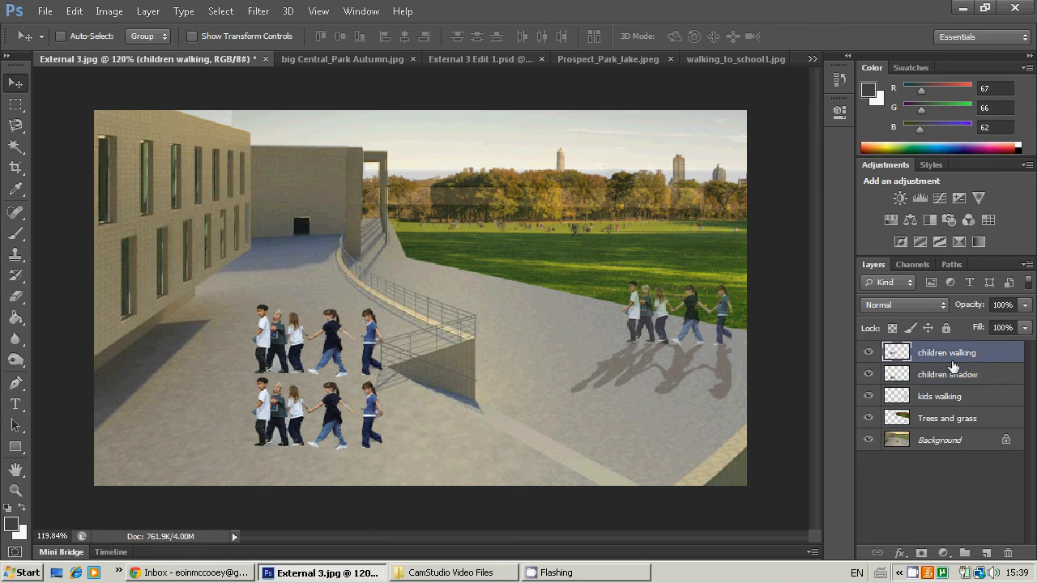
pyautogui.click(939, 377)
pyautogui.moveTo(324, 434); pyautogui.dragTo(340, 381)
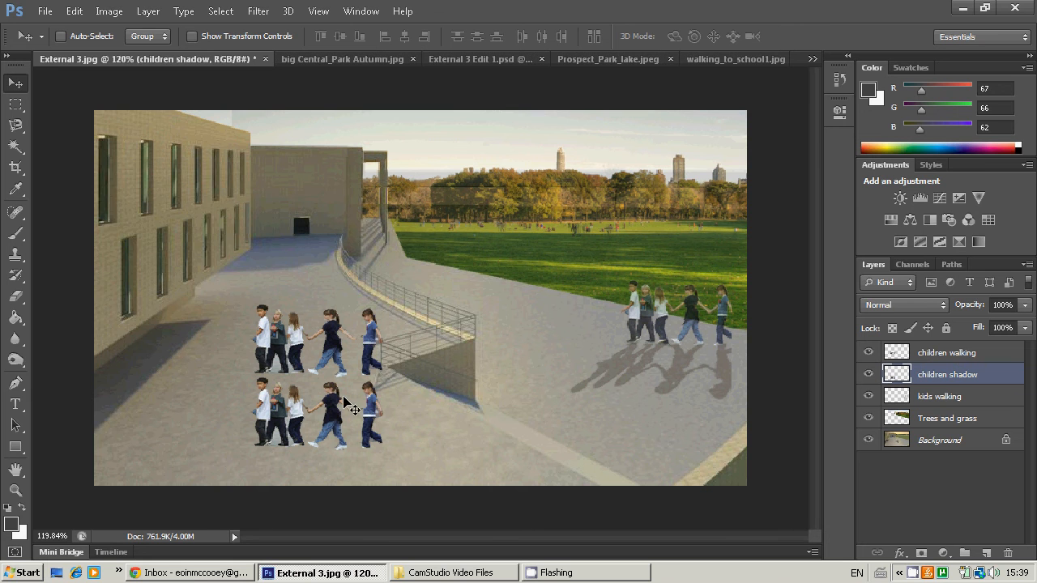
pyautogui.click(110, 11)
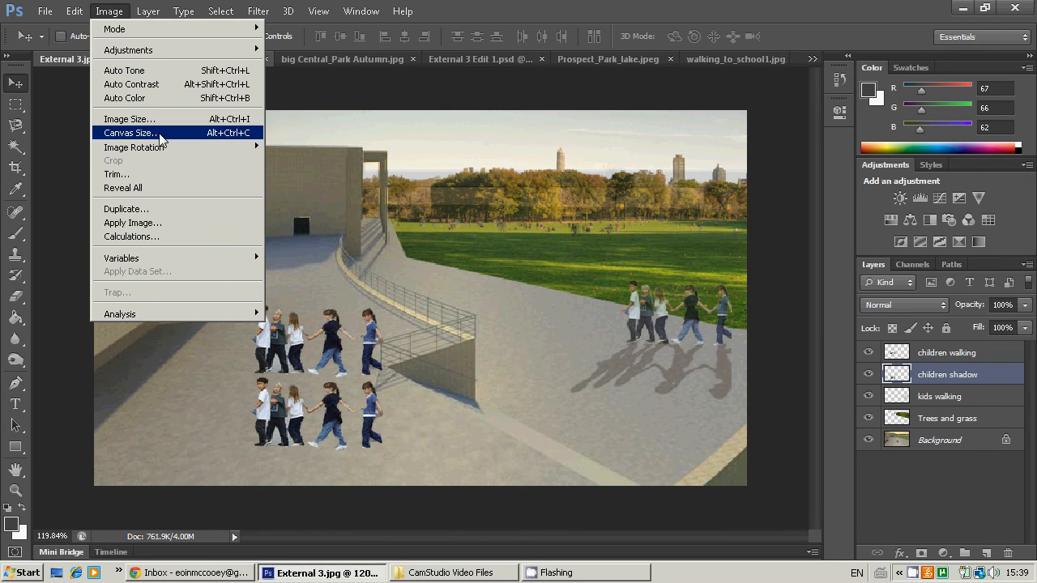
pyautogui.moveTo(81, 11)
pyautogui.moveTo(139, 301)
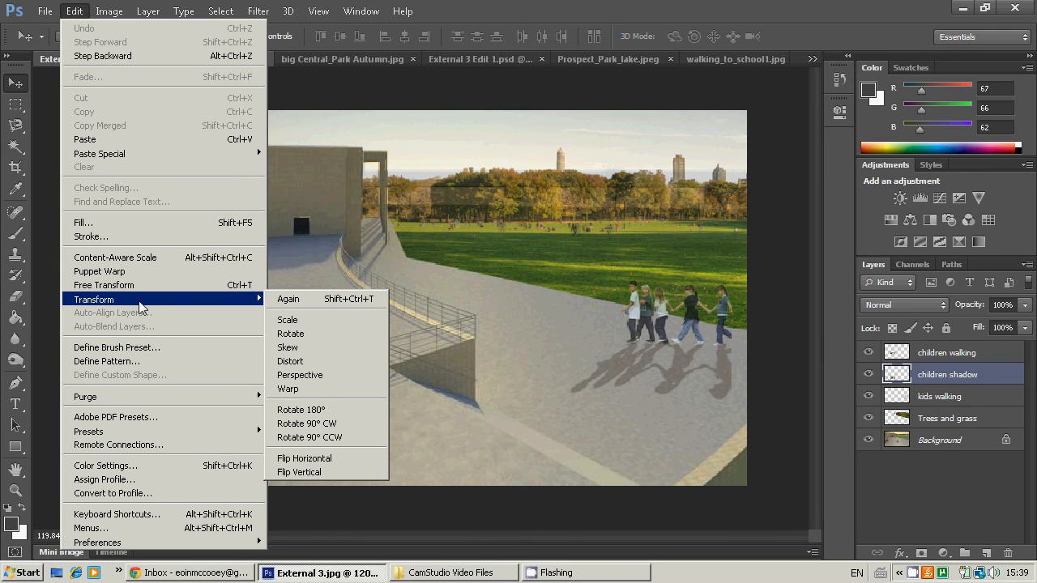
pyautogui.click(359, 461)
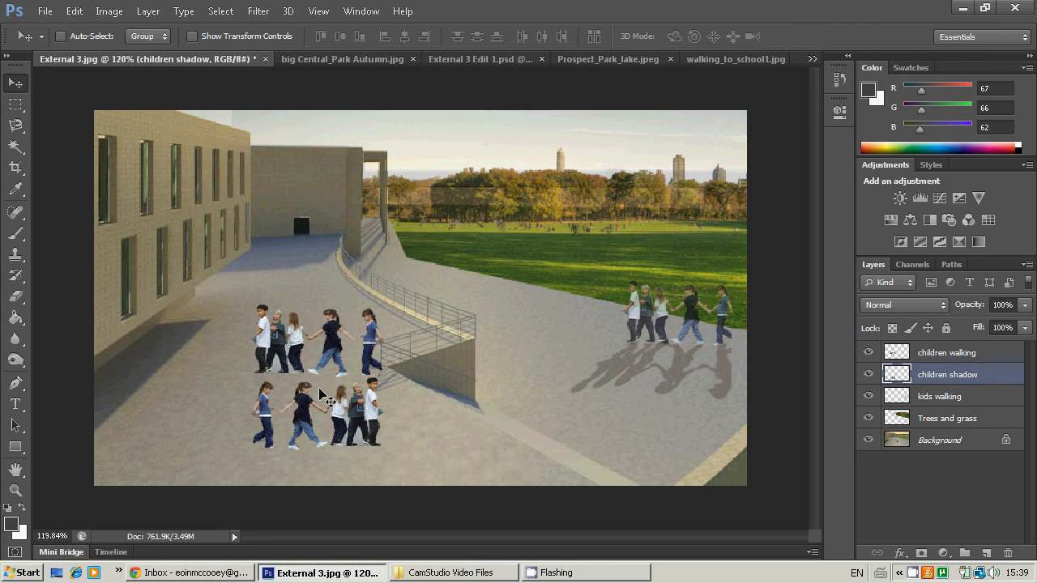
pyautogui.hotkey('ctrl', 'z')
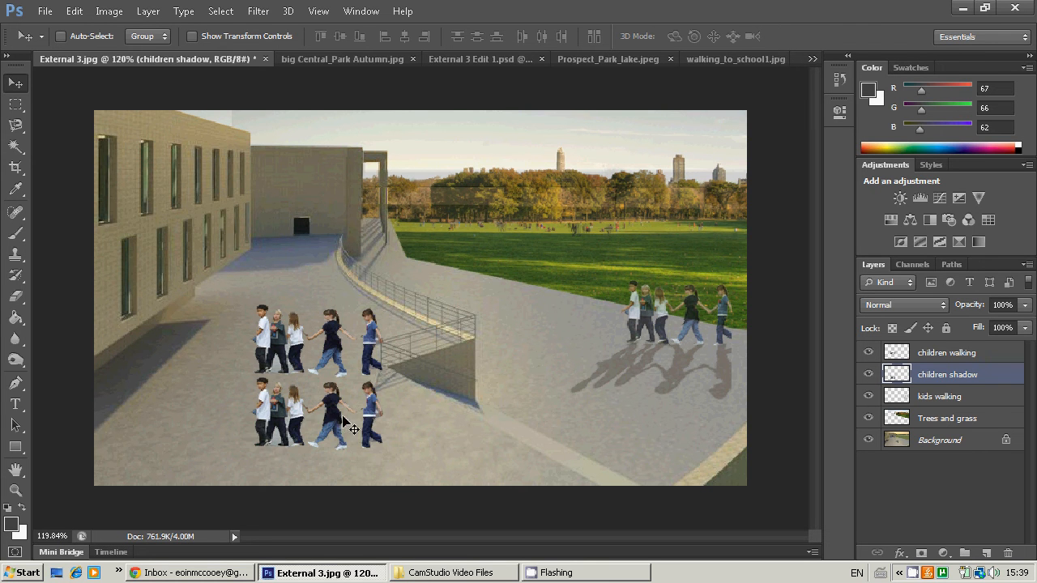
# - Flip the children shadow layer vertically
pyautogui.click(74, 11)
pyautogui.moveTo(165, 303)
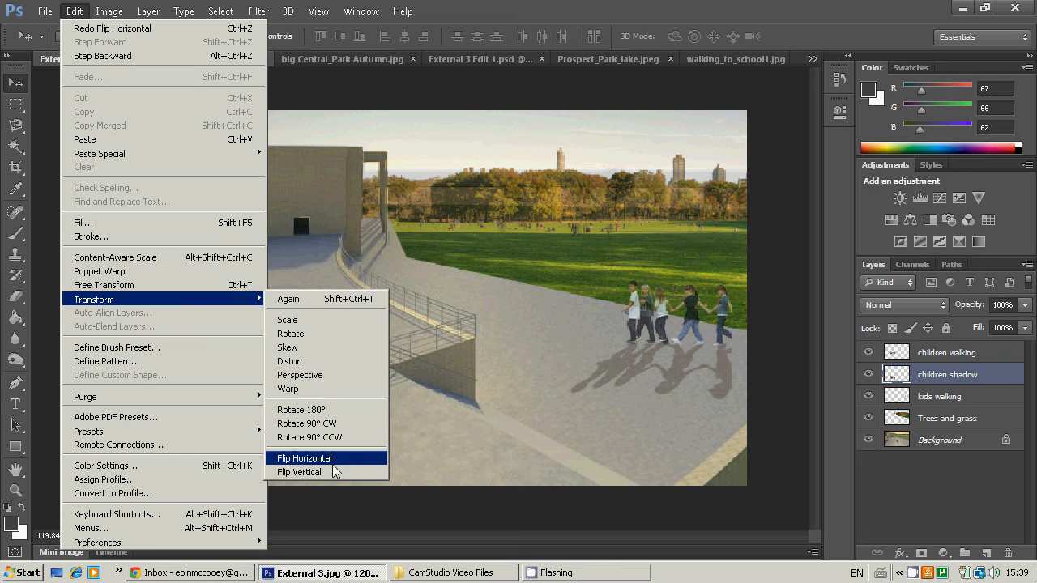
pyautogui.click(358, 473)
# - Nudge the upside-down children up until their feet meet the feet of the walking children
pyautogui.moveTo(332, 415)
pyautogui.mouseDown()
pyautogui.moveTo(324, 383)
pyautogui.moveTo(330, 415)
pyautogui.mouseUp()
pyautogui.press('Up')
pyautogui.press('Up')
pyautogui.press('Up')
pyautogui.press('Up')
pyautogui.press('Up')
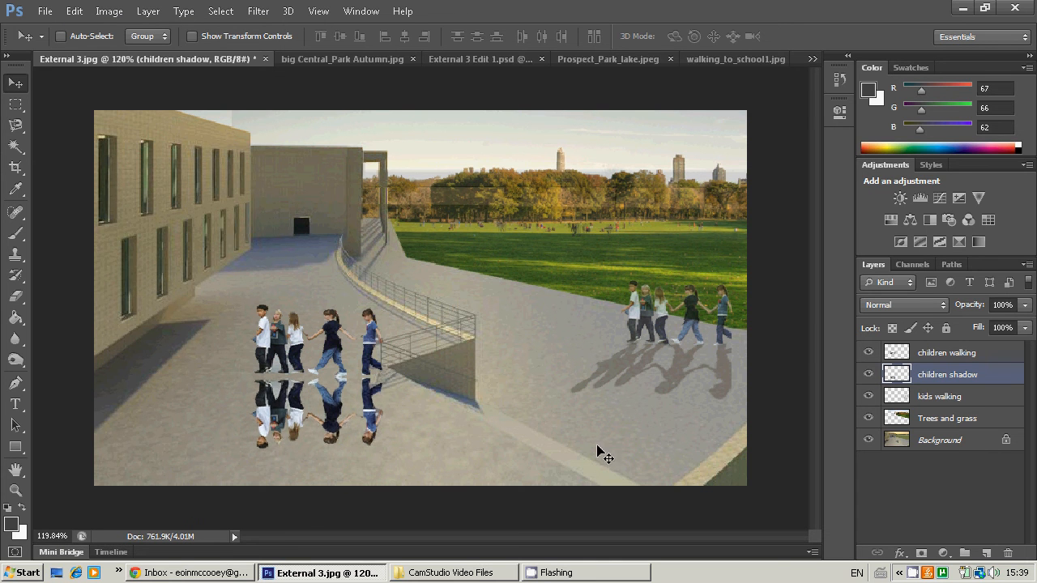
pyautogui.press('Up')
pyautogui.press('Up')
pyautogui.press('Up')
pyautogui.press('Up')
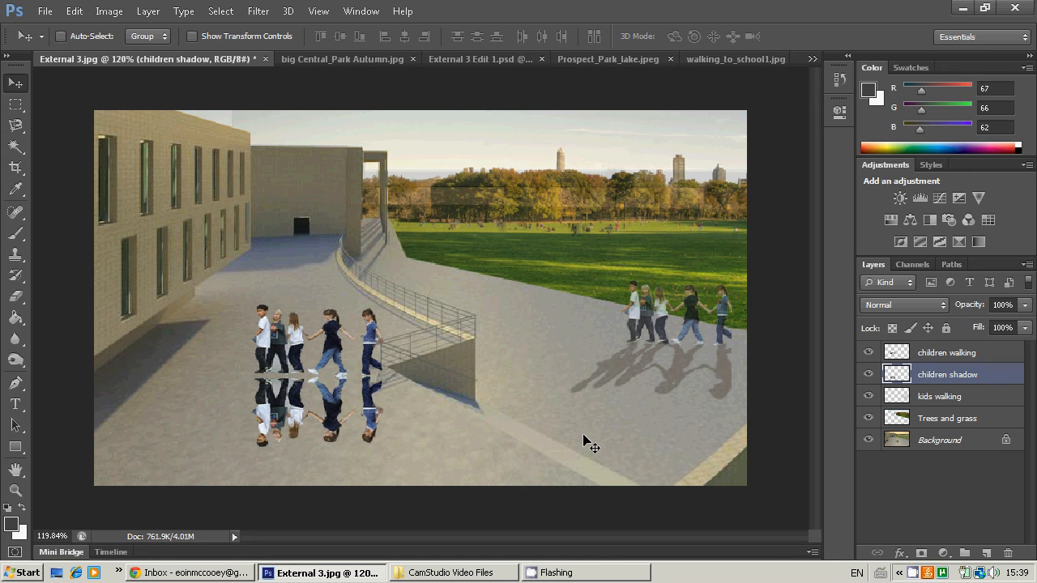
pyautogui.press('Up')
pyautogui.press('Up')
pyautogui.press('Up')
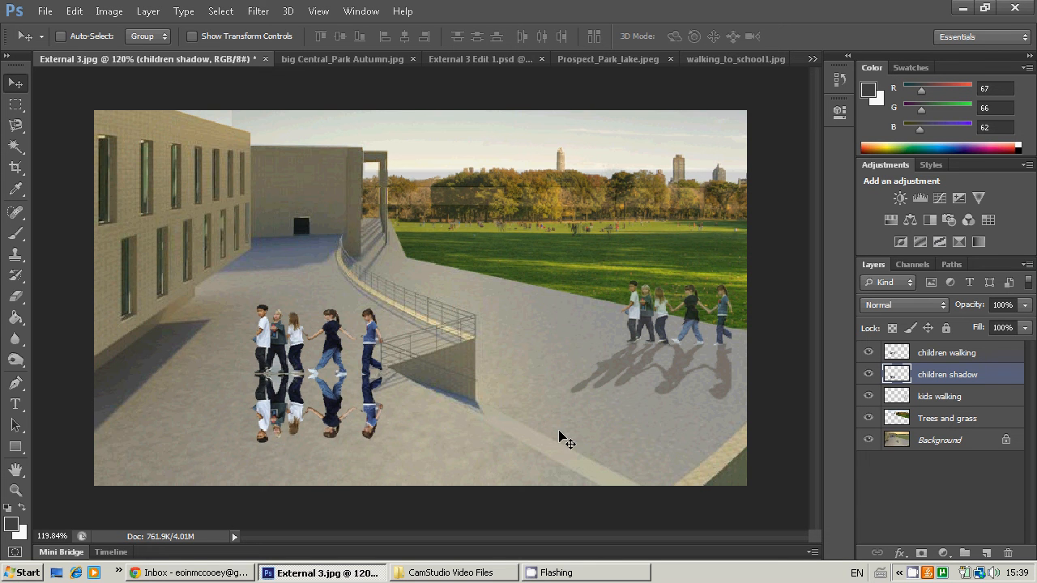
pyautogui.press('Up')
pyautogui.press('Up')
# - Distort the flipped children into a slanted ground shadow, about 142% width, 80% height and -59° horizontal skew, and align it with the feet
pyautogui.click(73, 11)
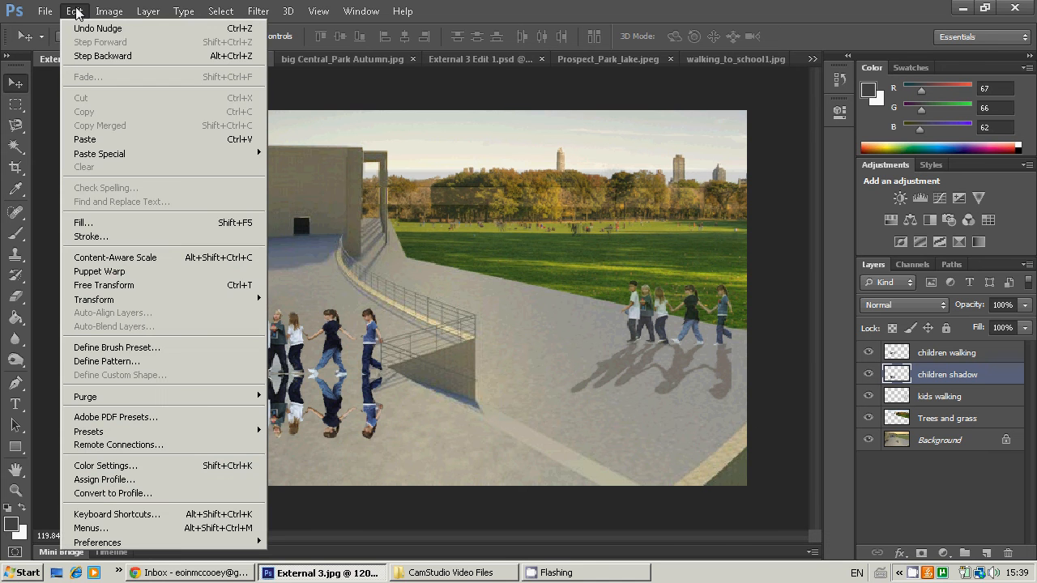
pyautogui.moveTo(122, 302)
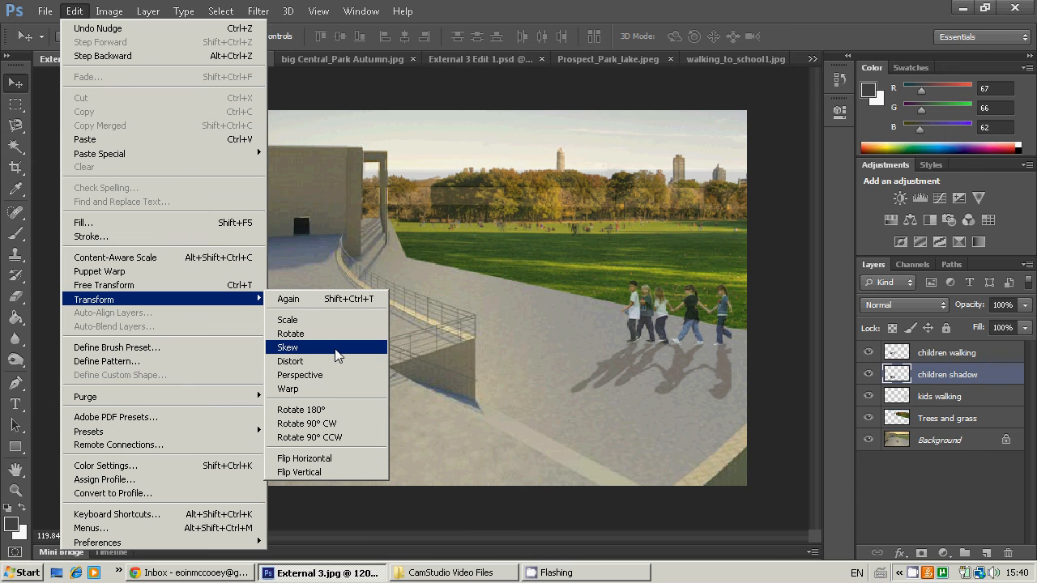
pyautogui.click(326, 376)
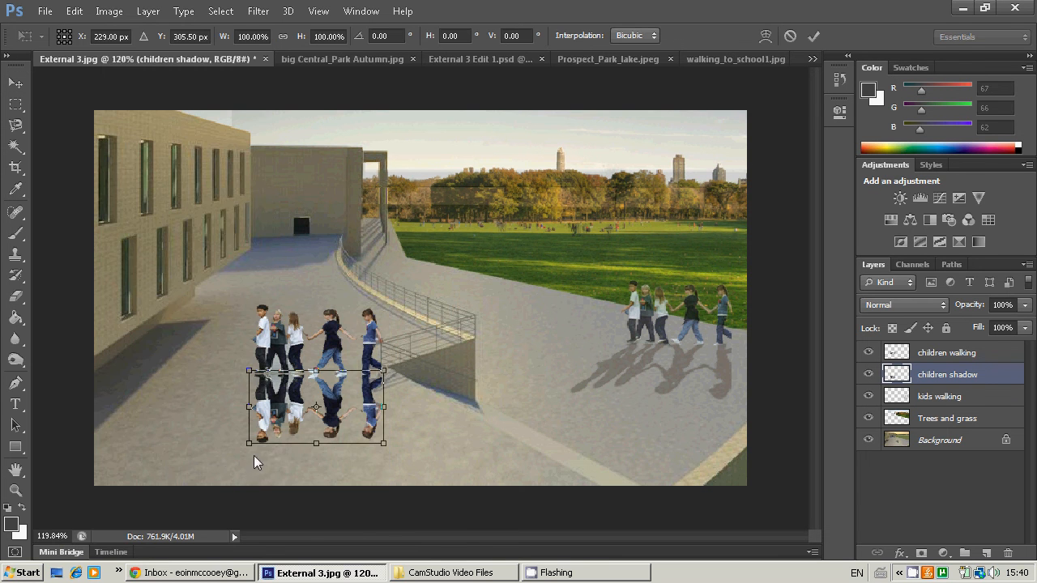
pyautogui.moveTo(249, 445); pyautogui.dragTo(185, 438)
pyautogui.moveTo(381, 444)
pyautogui.mouseDown()
pyautogui.moveTo(339, 449)
pyautogui.moveTo(376, 447)
pyautogui.moveTo(364, 439)
pyautogui.mouseUp()
pyautogui.moveTo(189, 441); pyautogui.dragTo(159, 435)
pyautogui.moveTo(373, 441); pyautogui.dragTo(344, 426)
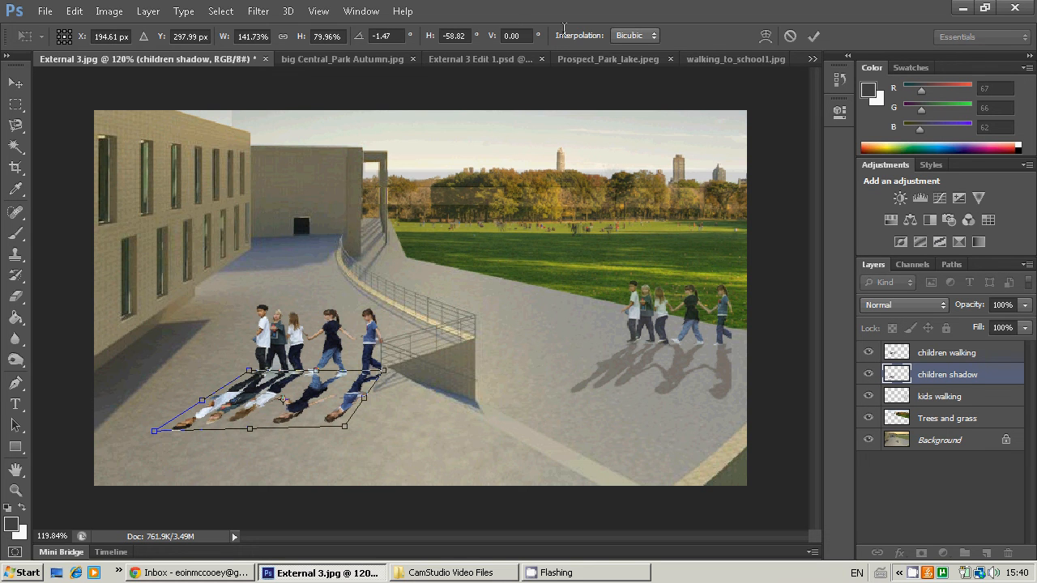
pyautogui.click(815, 36)
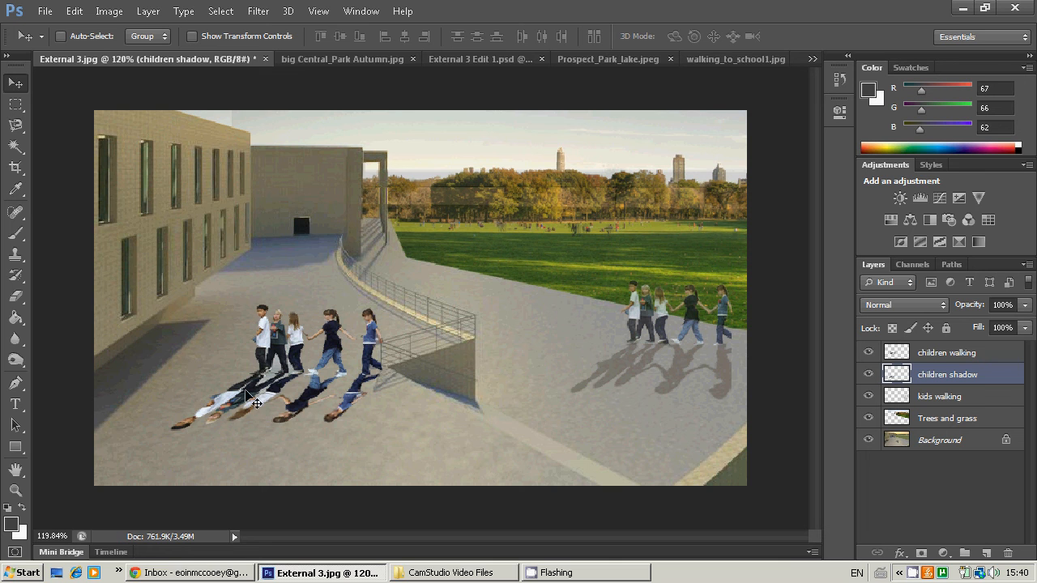
pyautogui.moveTo(245, 390)
pyautogui.mouseDown()
pyautogui.moveTo(257, 393)
pyautogui.moveTo(247, 393)
pyautogui.mouseUp()
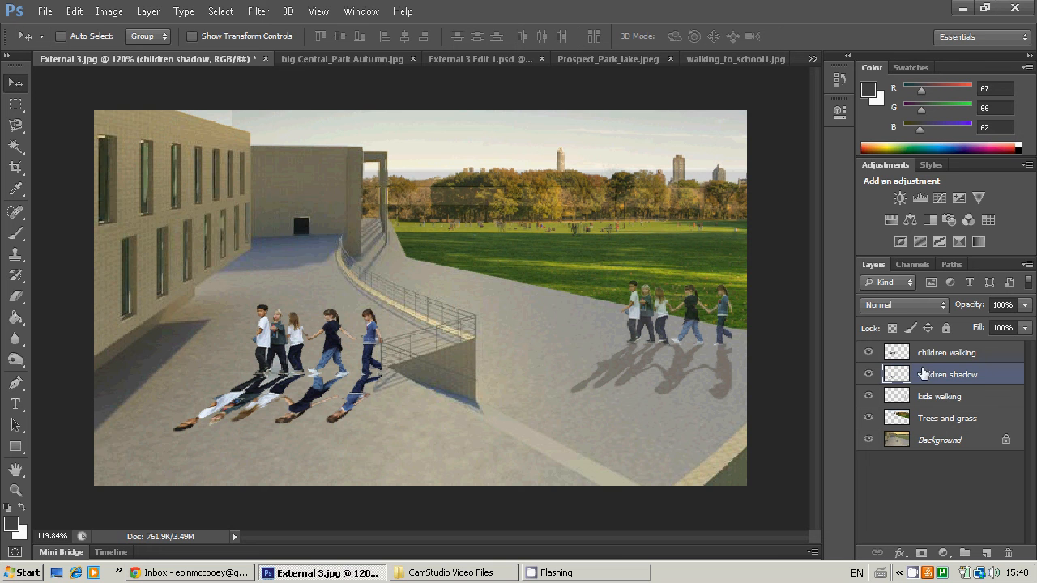
# - Convert the children shadow layer to black and white using the Default preset
pyautogui.click(109, 11)
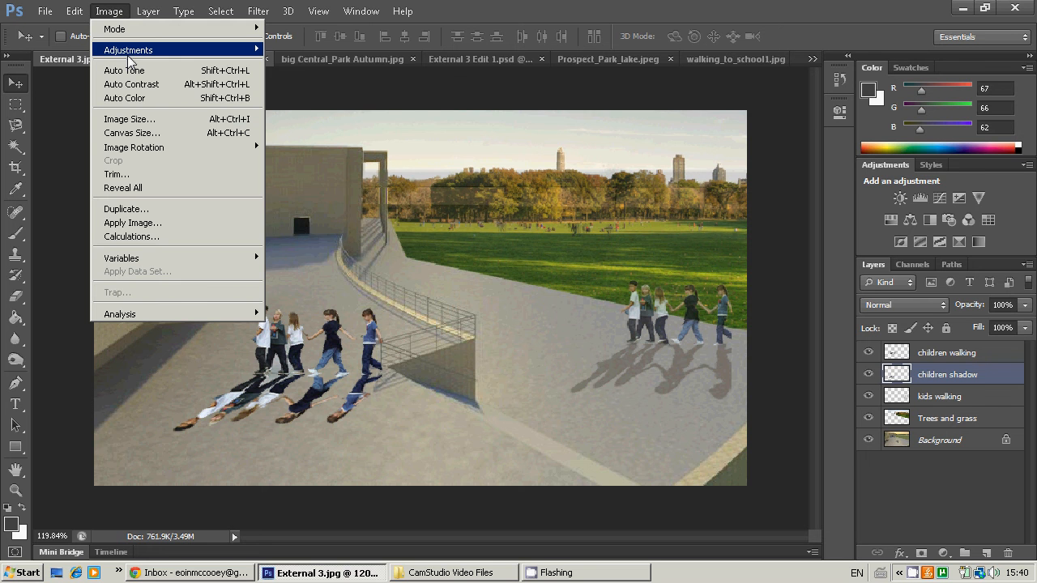
pyautogui.moveTo(132, 58)
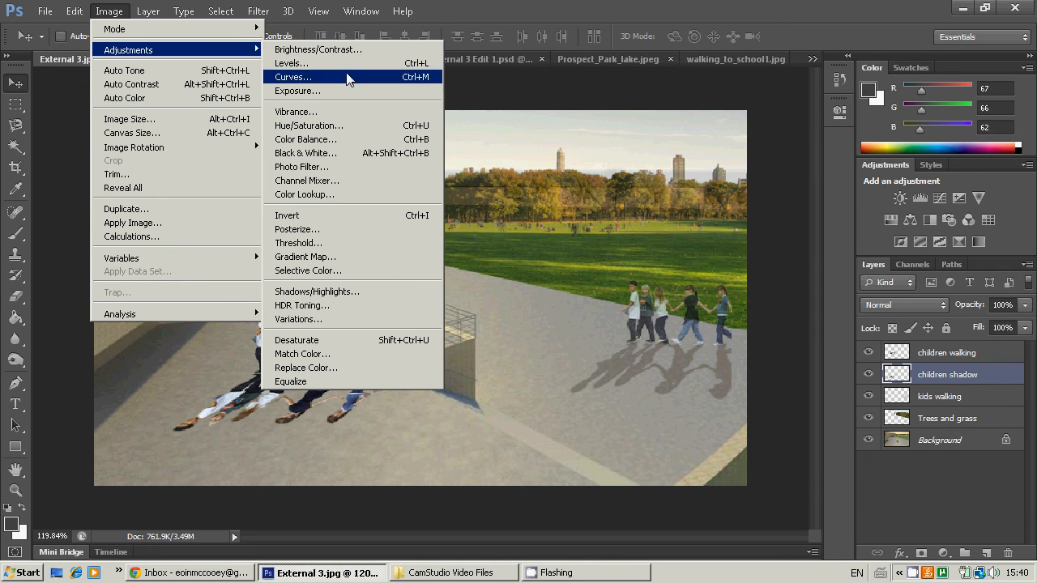
pyautogui.click(361, 156)
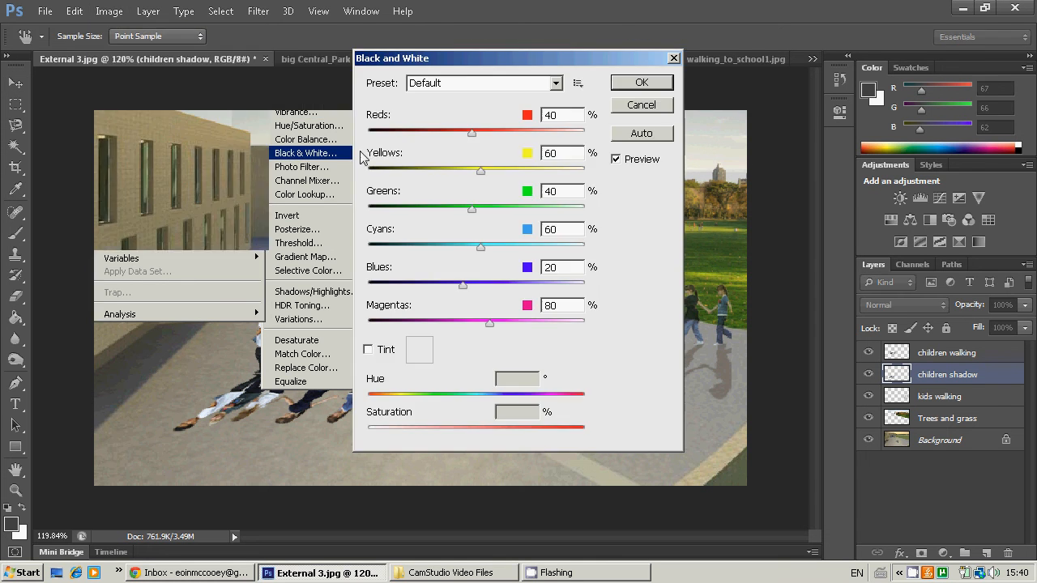
pyautogui.click(648, 84)
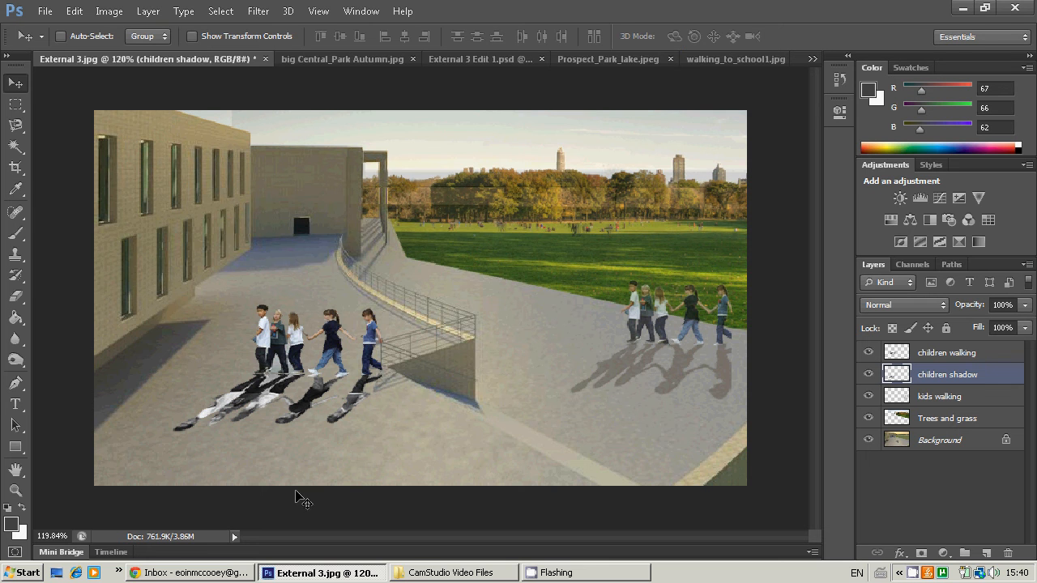
# - Darken the children shadow layer using Brightness/Contrast with brightness -150 and contrast about -46
pyautogui.click(111, 15)
pyautogui.moveTo(166, 49)
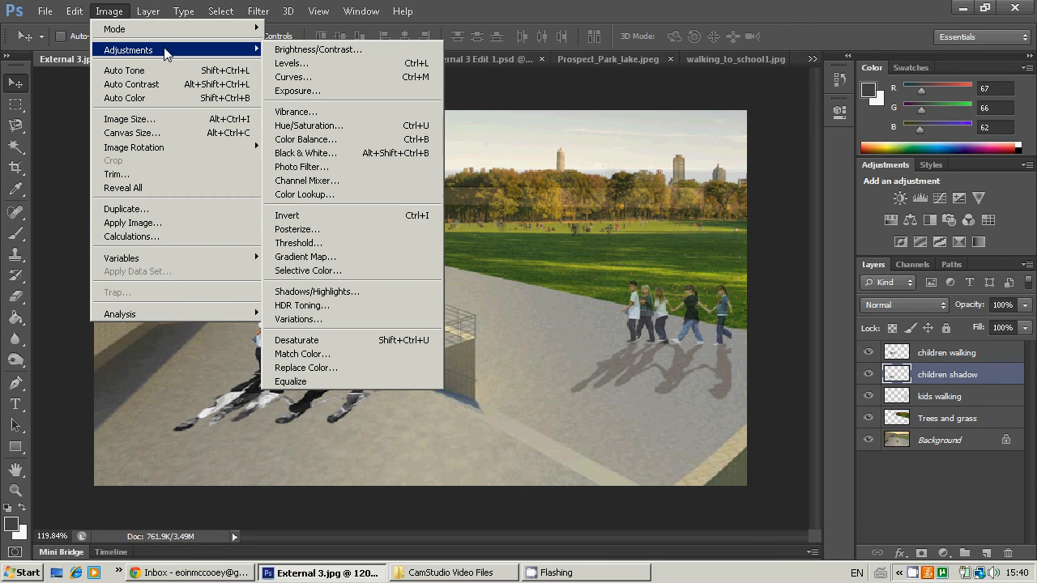
pyautogui.click(395, 50)
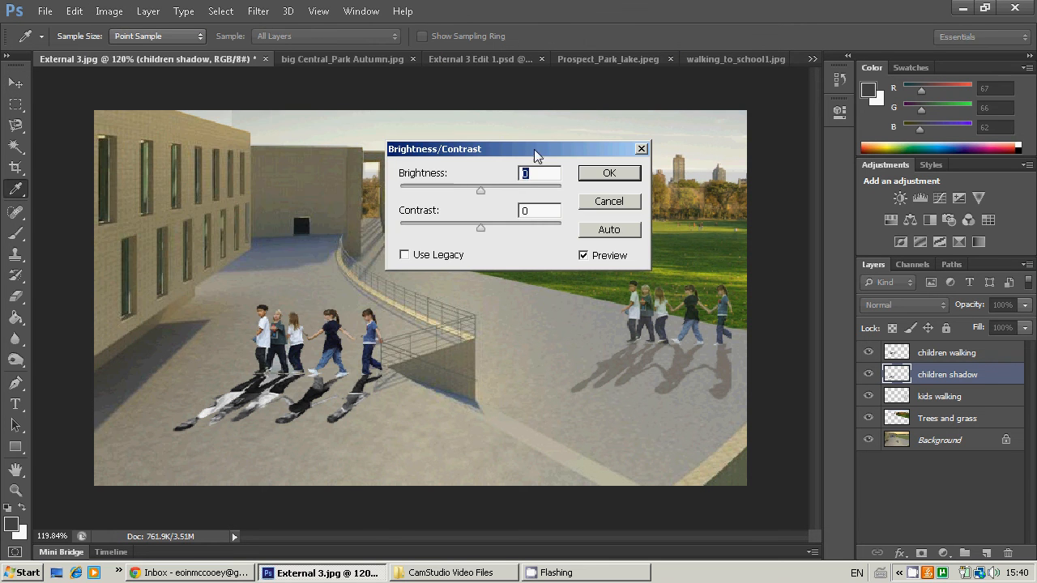
pyautogui.moveTo(533, 149); pyautogui.dragTo(638, 156)
pyautogui.moveTo(584, 198); pyautogui.dragTo(504, 200)
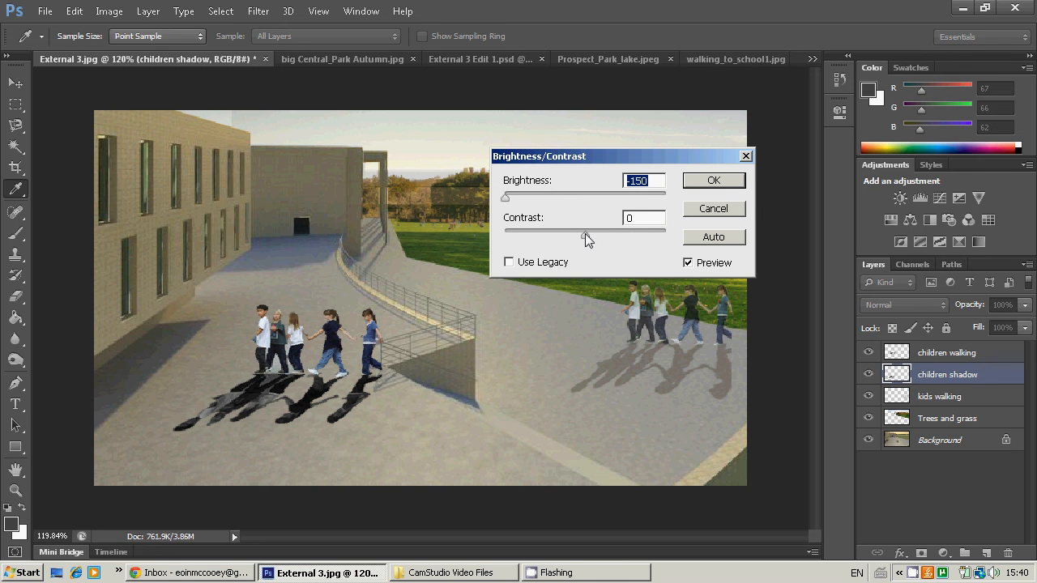
pyautogui.moveTo(585, 235); pyautogui.dragTo(522, 235)
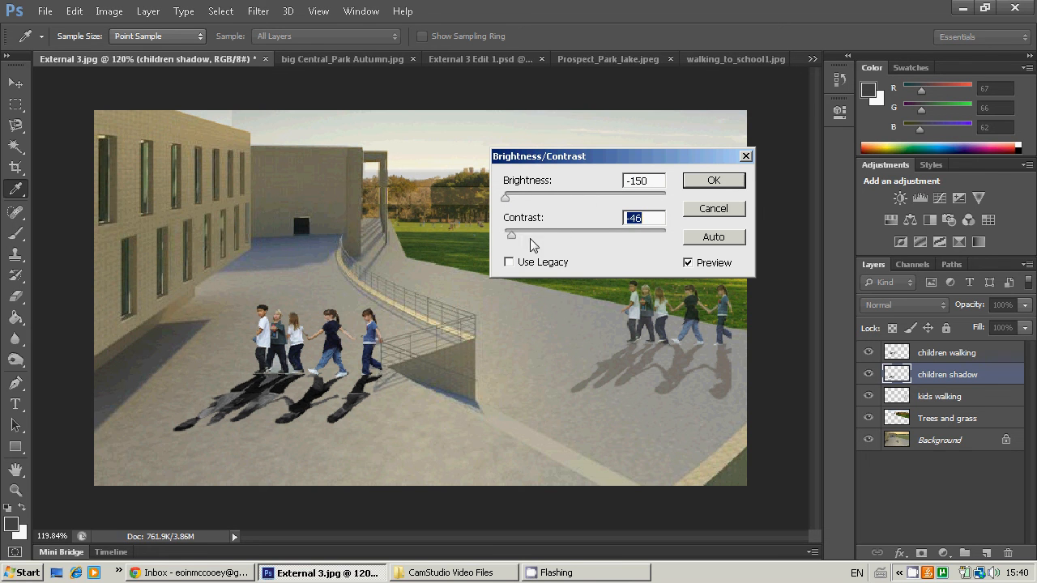
pyautogui.click(711, 181)
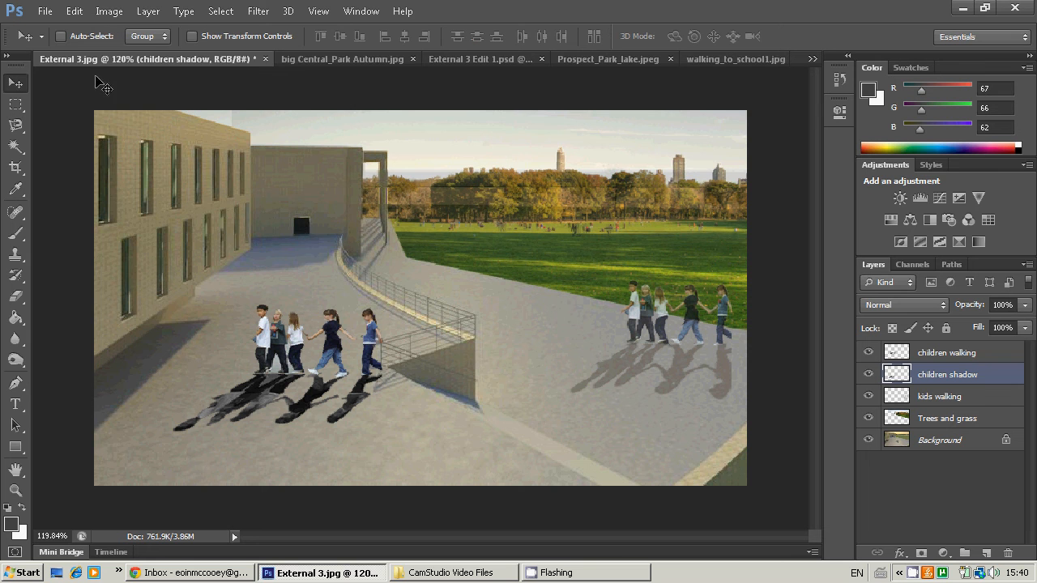
# - Turn the children shadow solid black using Levels with the midtone input set to 0.01
pyautogui.click(109, 11)
pyautogui.moveTo(143, 51)
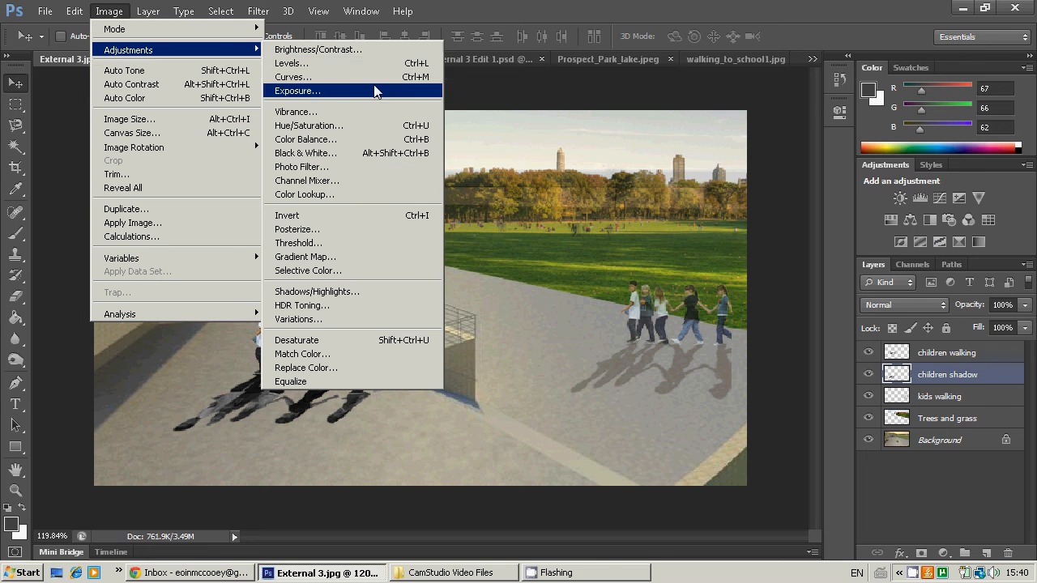
pyautogui.press('Return')
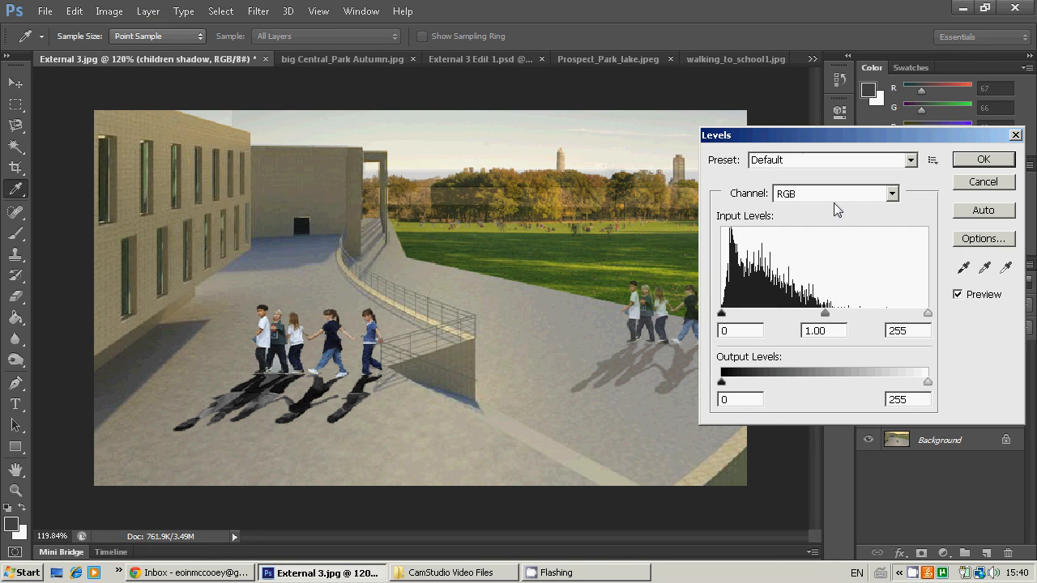
pyautogui.moveTo(824, 318); pyautogui.dragTo(948, 319)
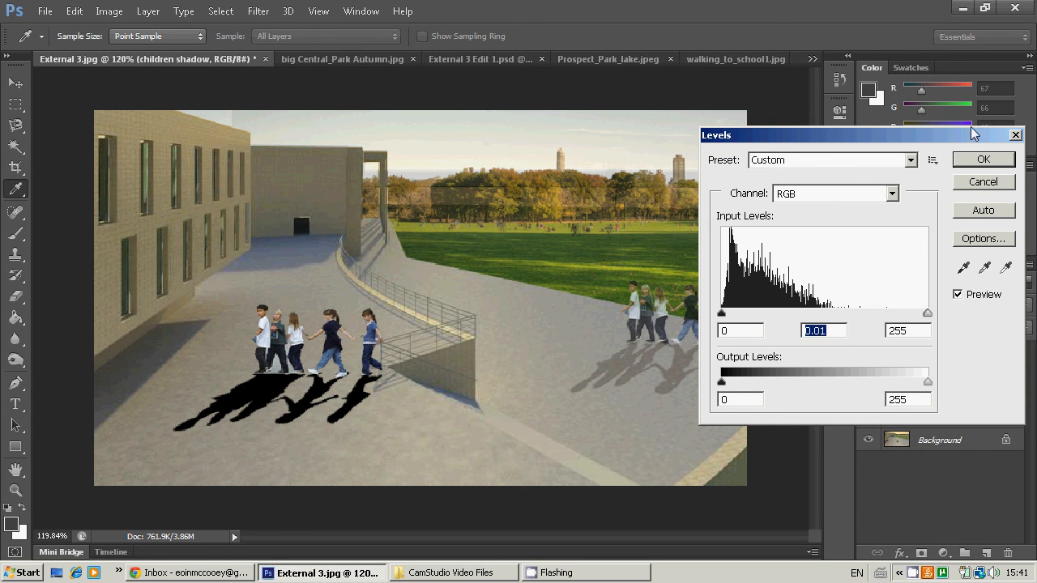
pyautogui.click(982, 158)
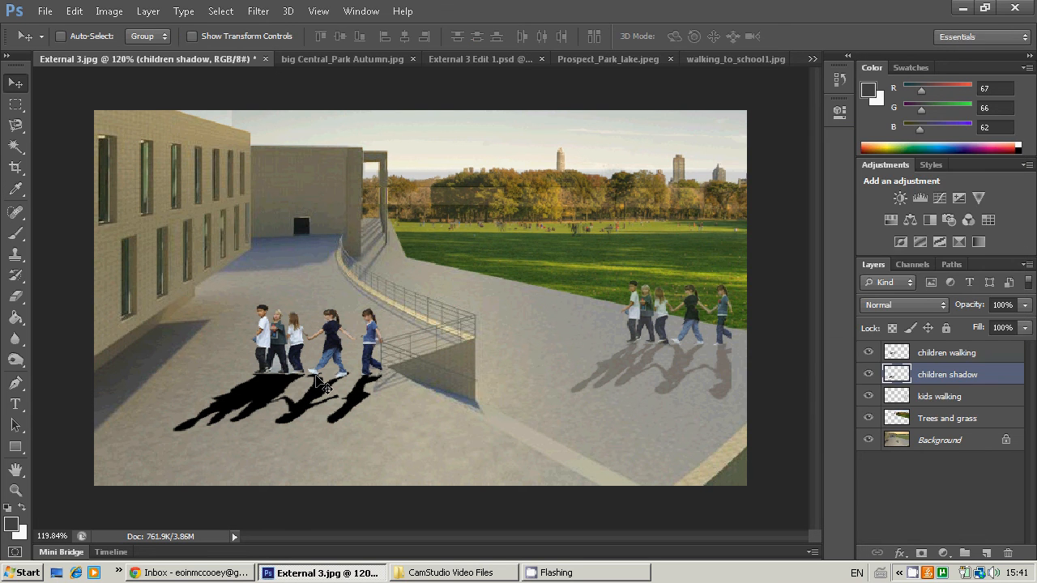
# - Lower the children shadow layer's opacity to 24%
pyautogui.click(1024, 305)
pyautogui.moveTo(1025, 327); pyautogui.dragTo(960, 322)
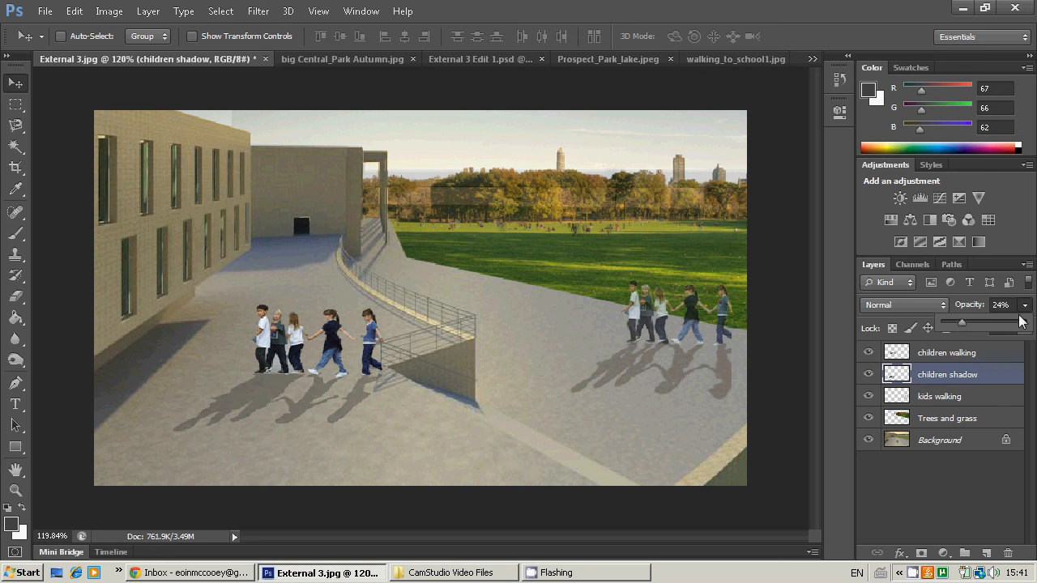
pyautogui.click(943, 358)
pyautogui.click(943, 357)
pyautogui.click(944, 377)
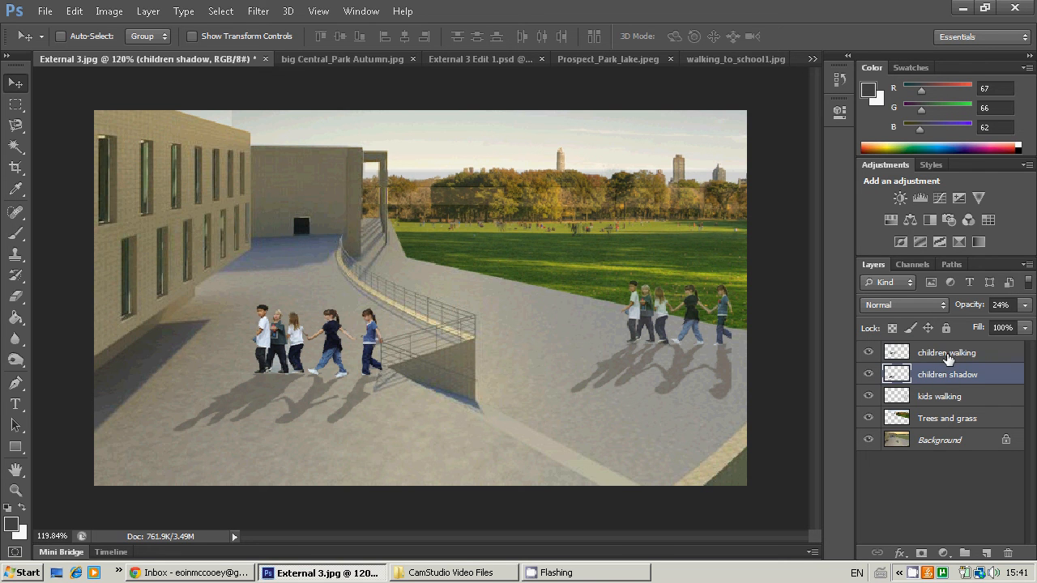
# - Move the children shadow layer above the children walking layer and merge it down into that layer
pyautogui.click(948, 358)
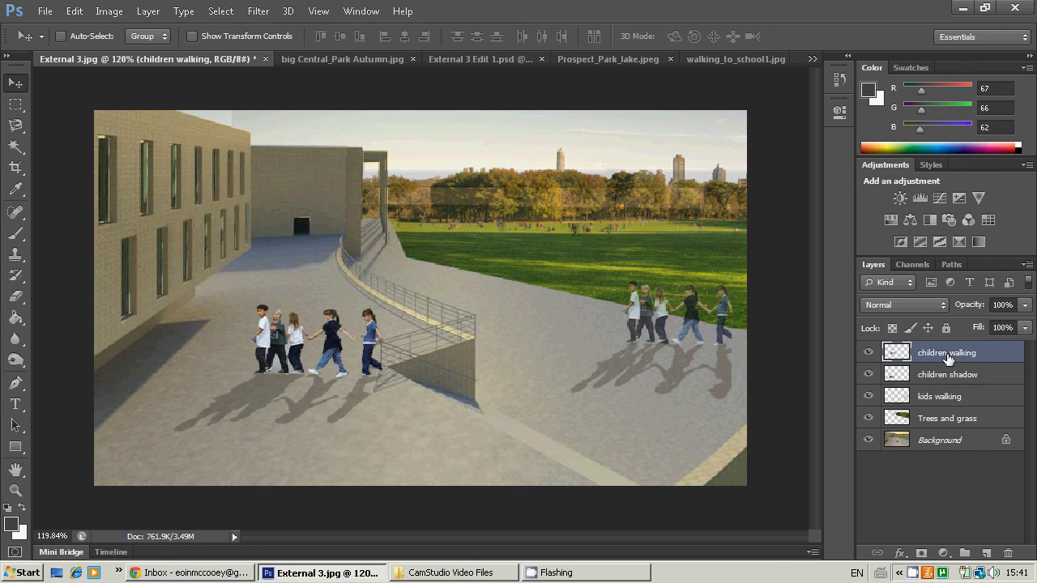
pyautogui.click(1025, 305)
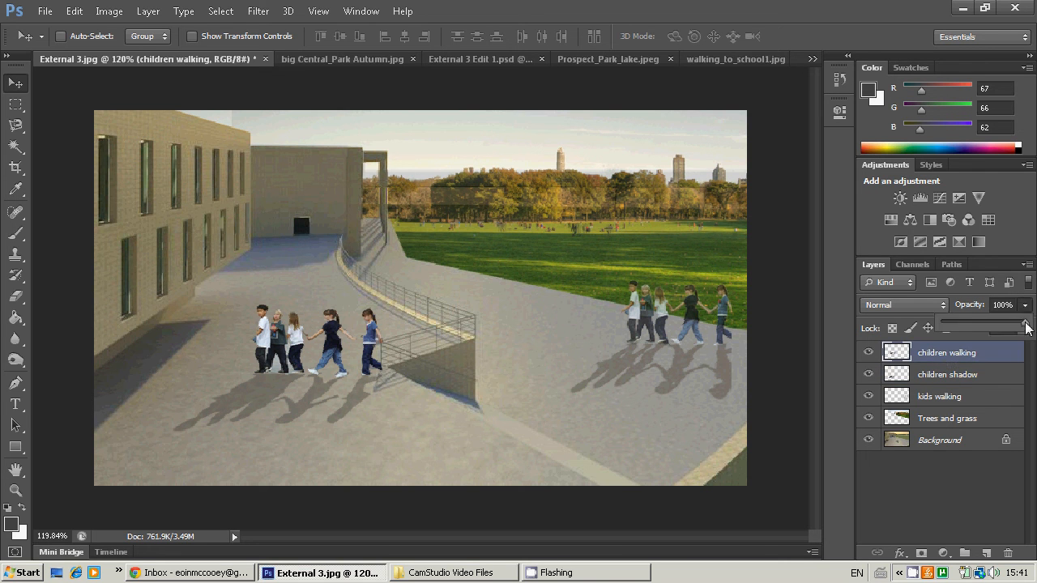
pyautogui.click(980, 376)
pyautogui.click(964, 358)
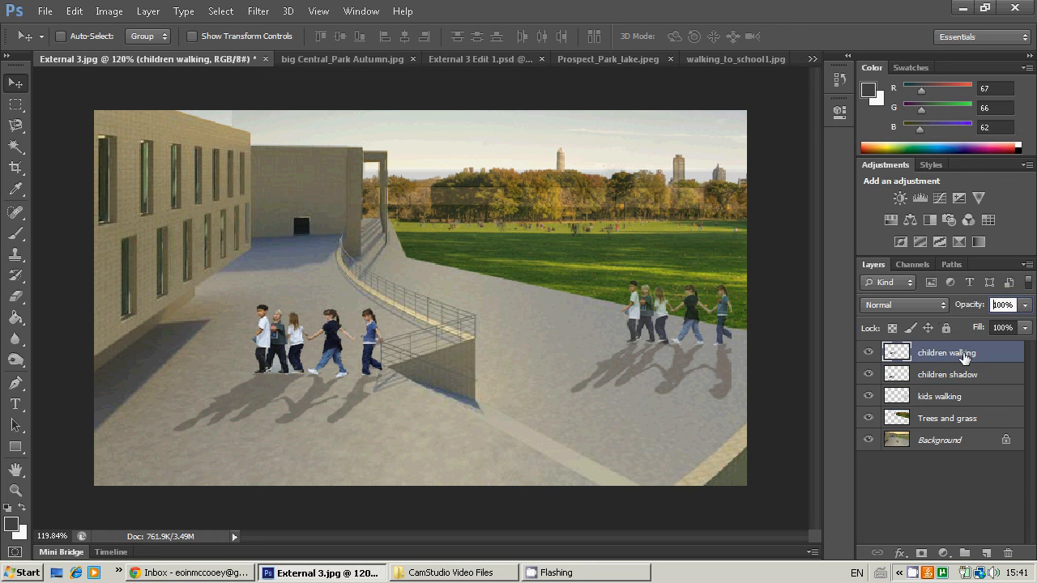
pyautogui.moveTo(959, 378); pyautogui.dragTo(936, 347)
pyautogui.rightClick(943, 360)
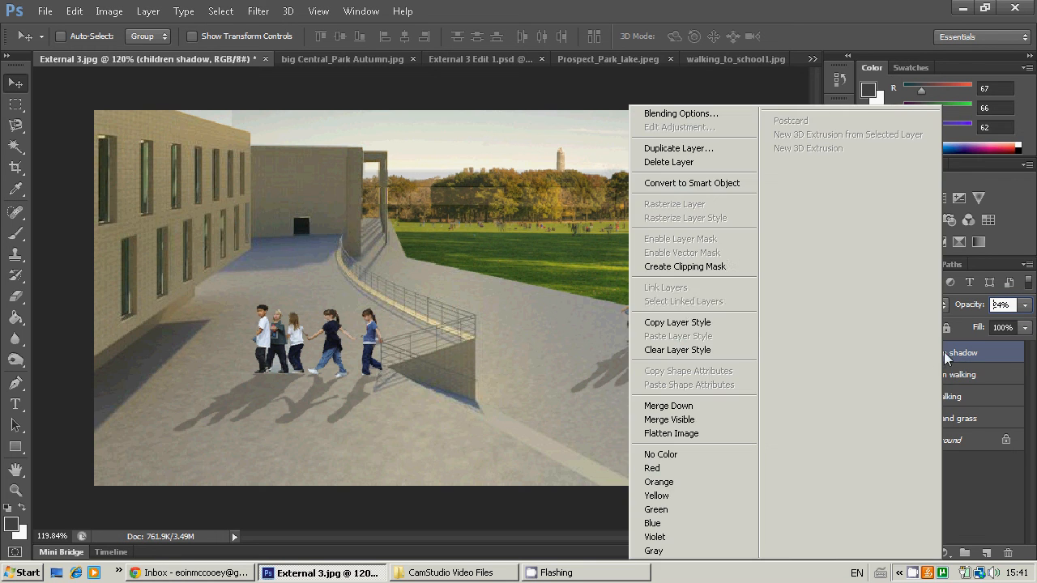
pyautogui.click(700, 409)
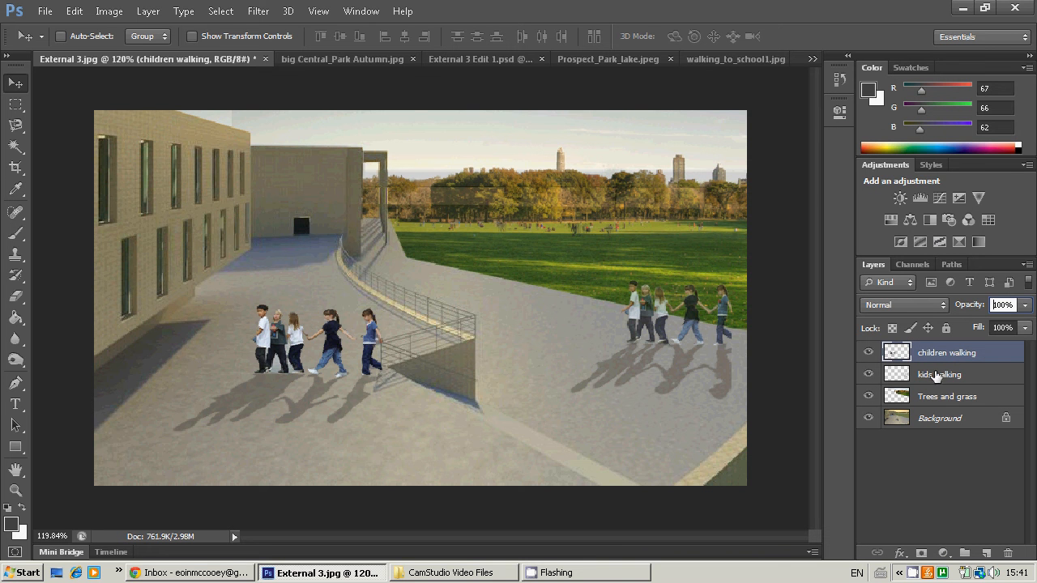
# - Scale the merged children and shadow to about 88% width and 89% height, and reposition them on the paving beside the ramp
pyautogui.moveTo(333, 357); pyautogui.dragTo(307, 365)
pyautogui.hotkey('ctrl', 't')
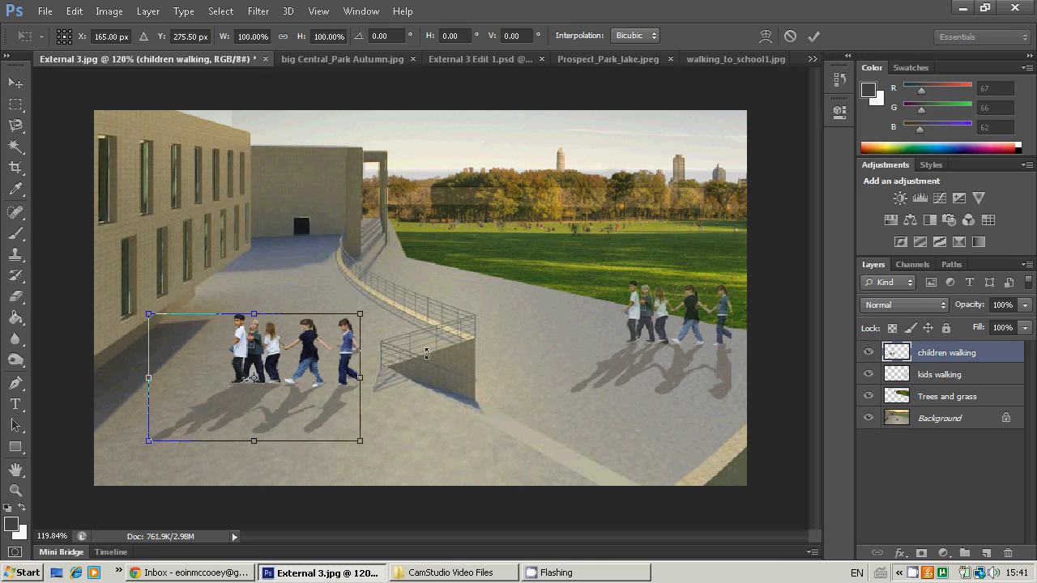
pyautogui.moveTo(142, 447); pyautogui.dragTo(169, 434)
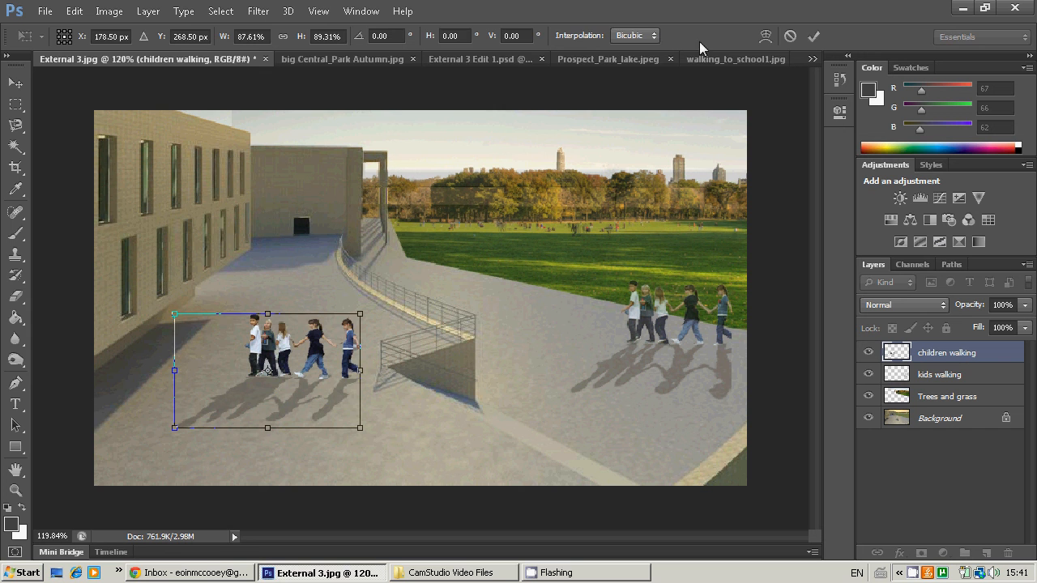
pyautogui.click(814, 36)
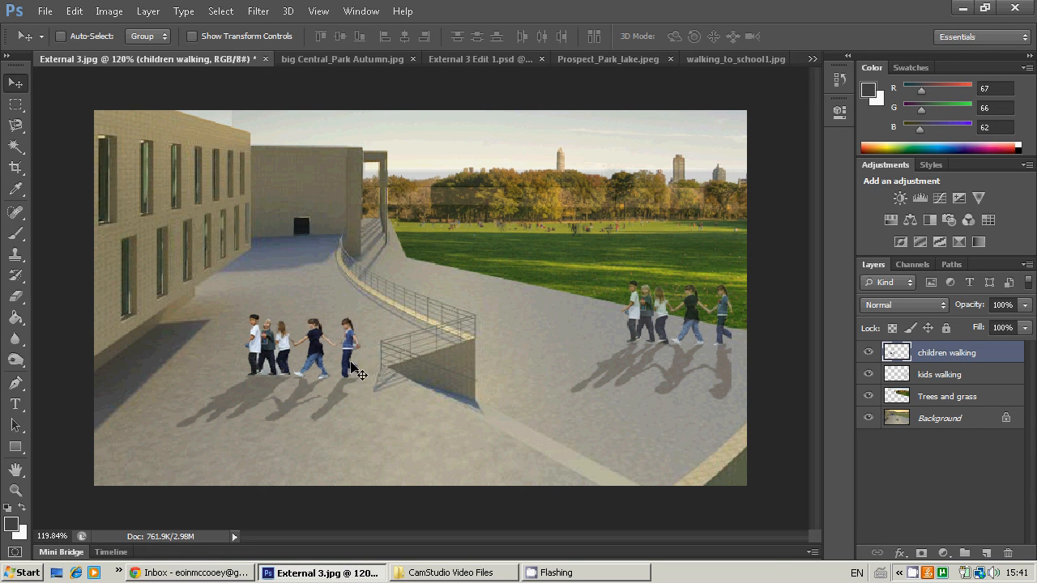
pyautogui.moveTo(308, 352); pyautogui.dragTo(301, 341)
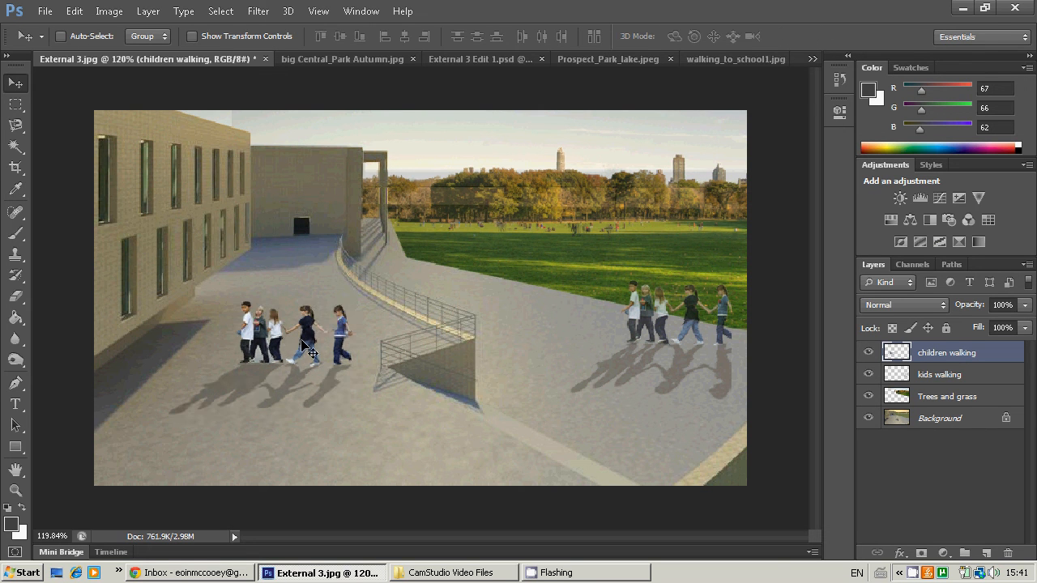
pyautogui.hotkey('ctrl', 't')
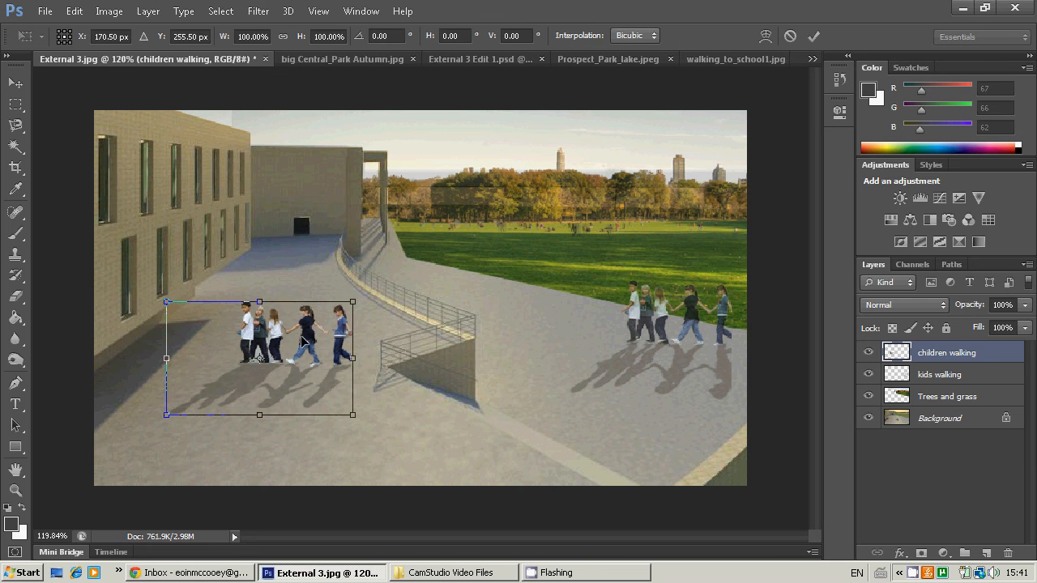
pyautogui.moveTo(297, 333); pyautogui.dragTo(319, 319)
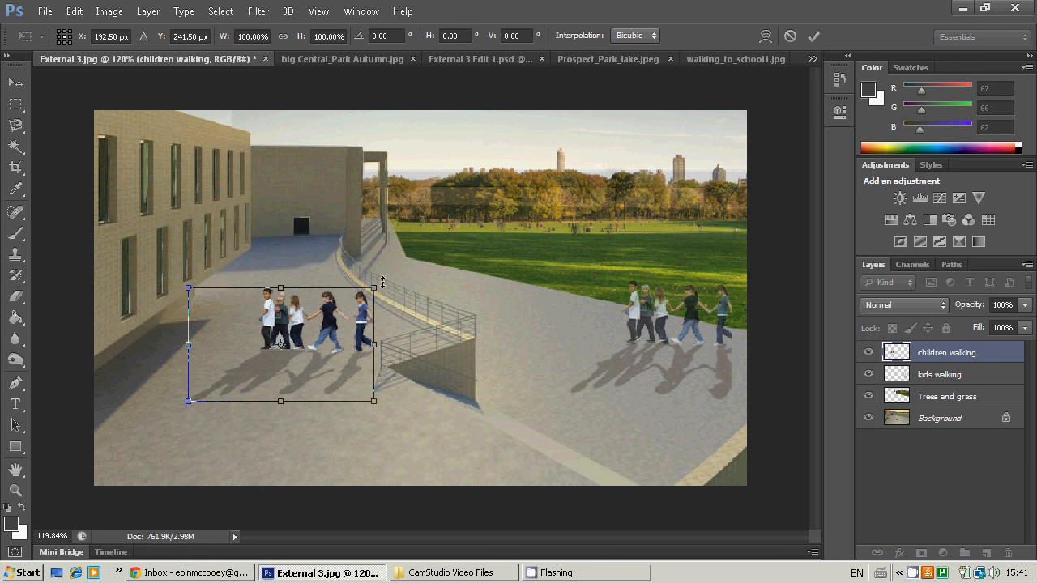
pyautogui.moveTo(390, 285)
pyautogui.mouseDown()
pyautogui.moveTo(416, 259)
pyautogui.moveTo(389, 285)
pyautogui.moveTo(340, 236)
pyautogui.moveTo(378, 294)
pyautogui.mouseUp()
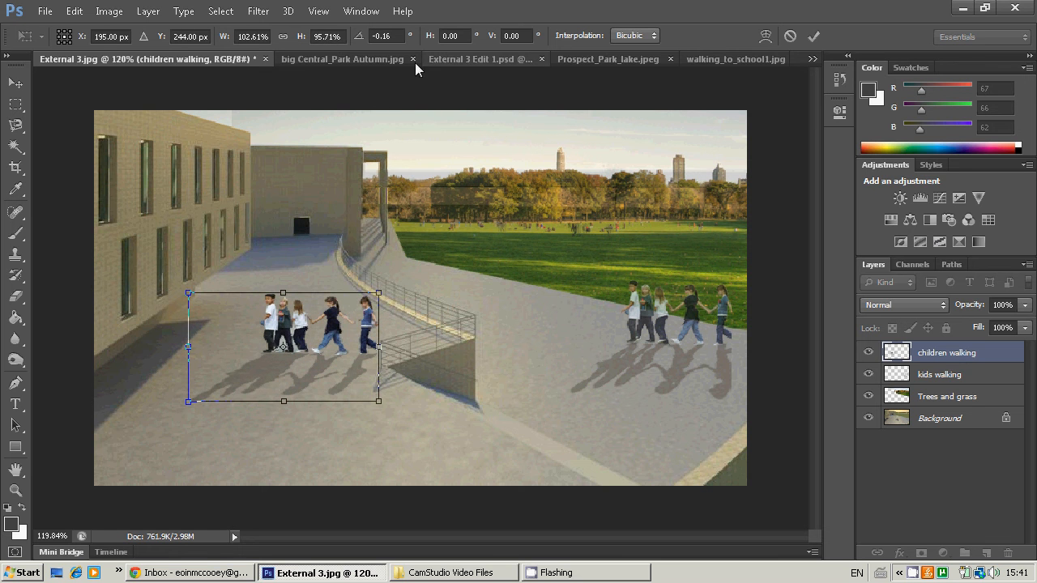
pyautogui.moveTo(321, 340); pyautogui.dragTo(330, 335)
pyautogui.click(790, 35)
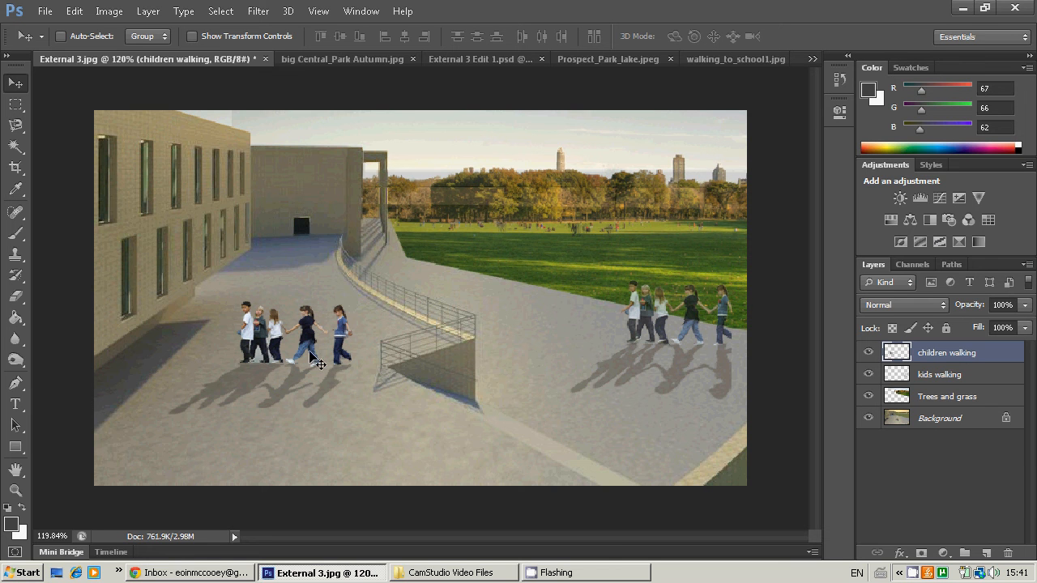
# - View the composite in External 3 Edit 1.psd and the Central Park autumn photo, and return to External 3.jpg
pyautogui.click(488, 57)
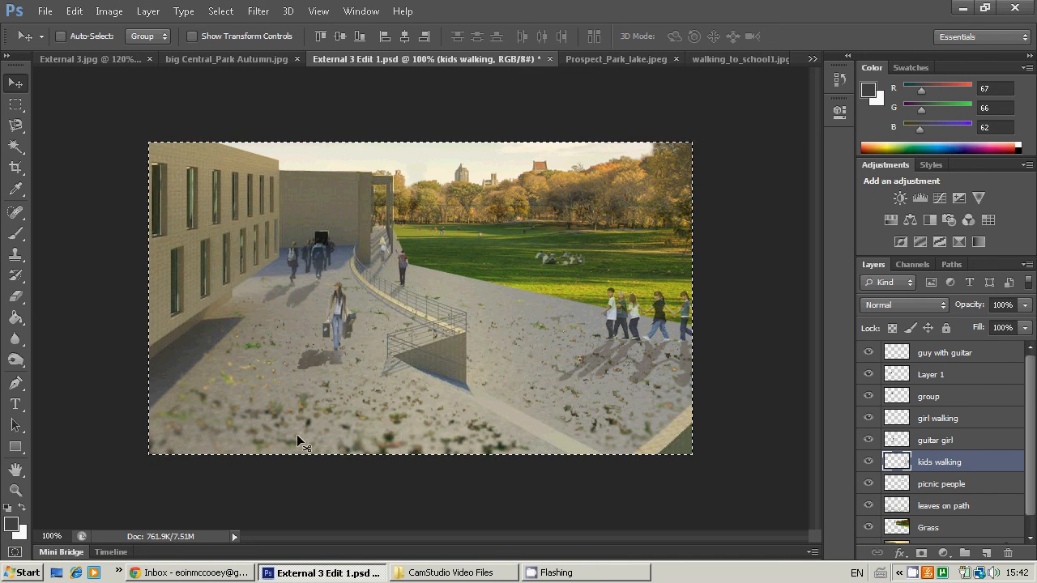
pyautogui.click(239, 61)
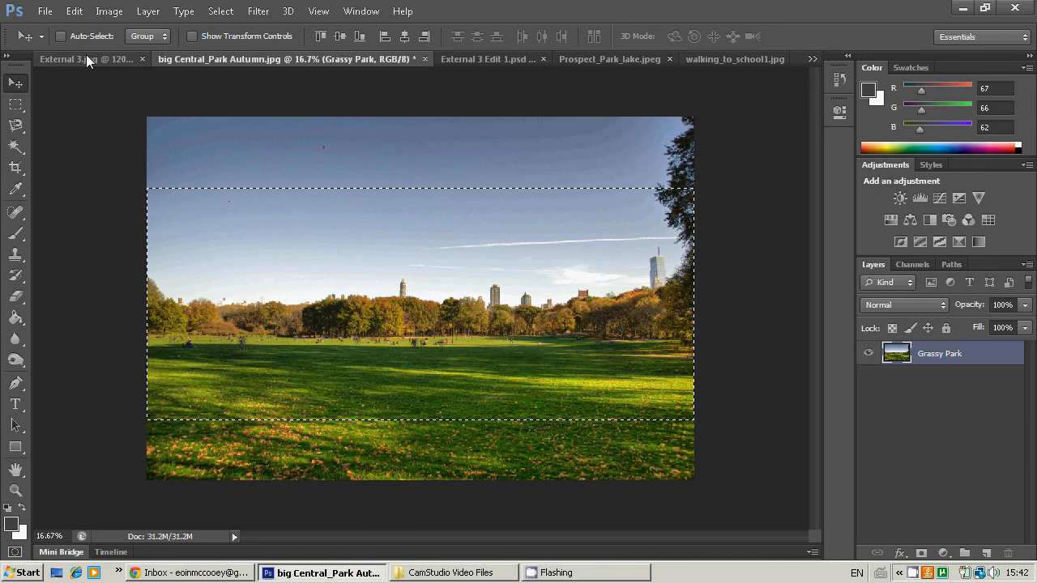
pyautogui.click(86, 57)
# - Try a 15 px Iris Blur on the children walking layer, widening the ellipse across the scene and adjusting its sharp area
pyautogui.click(84, 9)
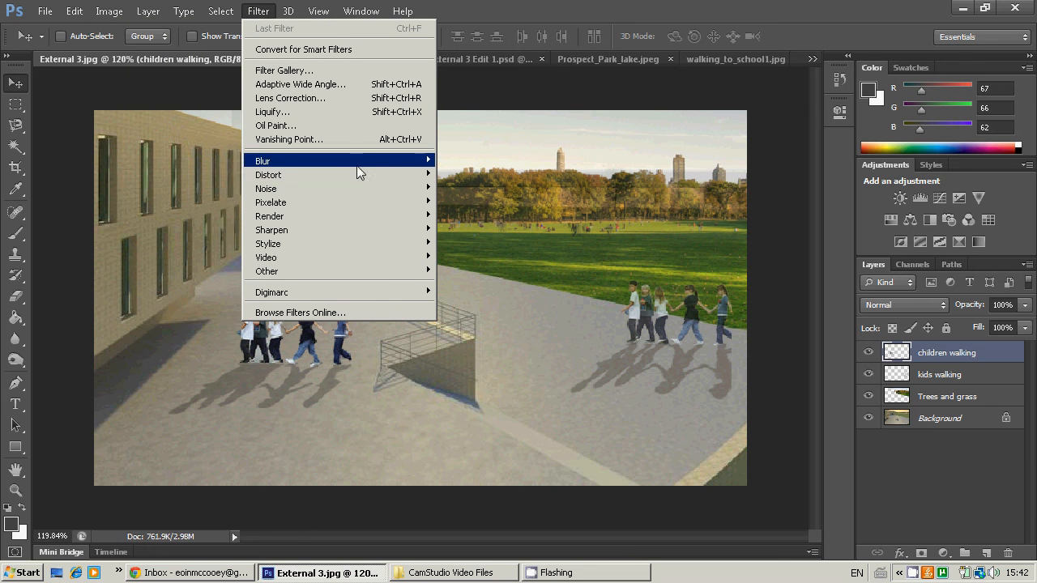
pyautogui.moveTo(358, 165)
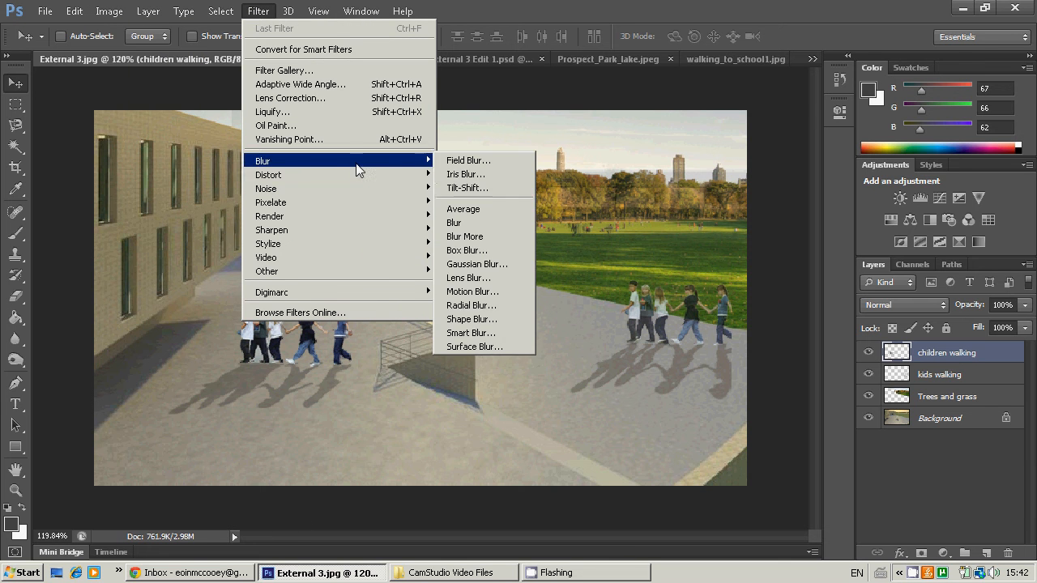
pyautogui.click(523, 188)
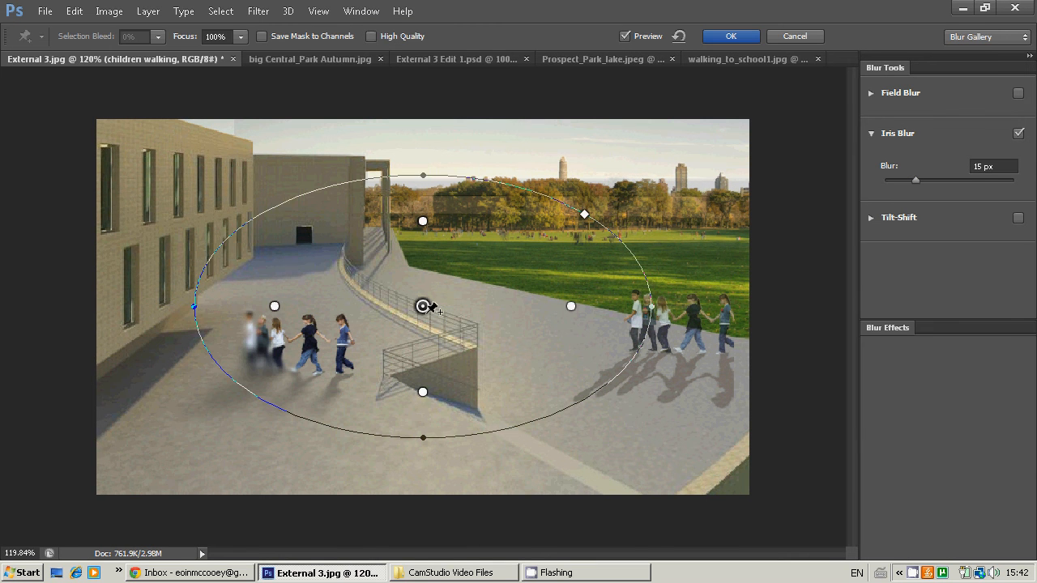
pyautogui.moveTo(423, 306); pyautogui.dragTo(446, 311)
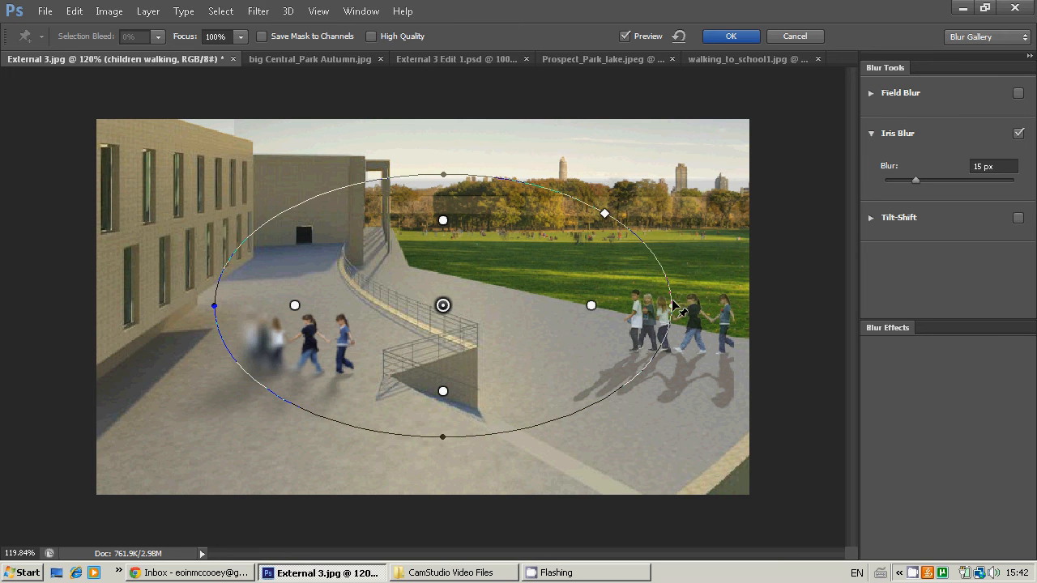
pyautogui.moveTo(672, 305); pyautogui.dragTo(743, 305)
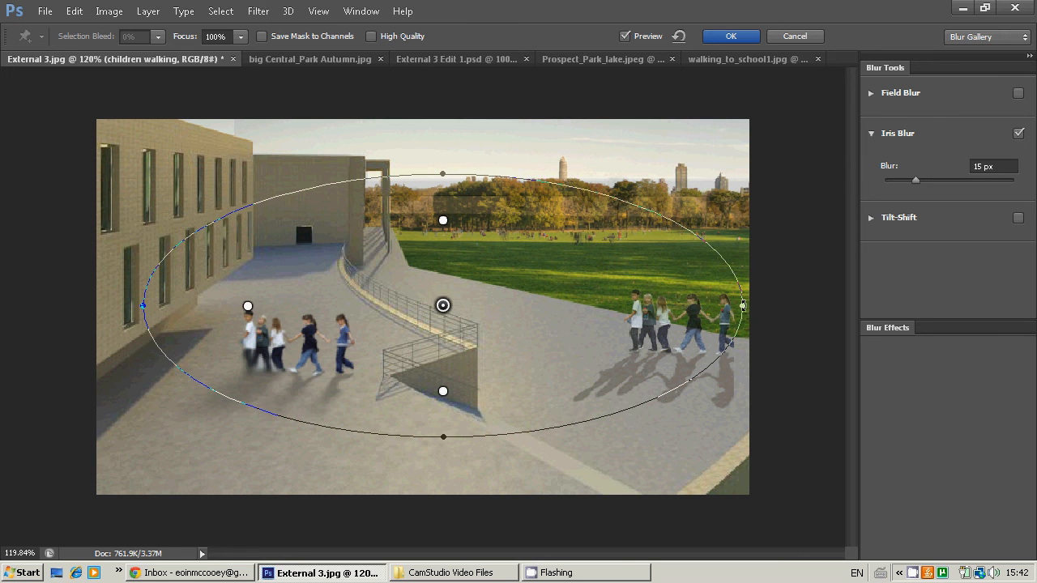
pyautogui.moveTo(444, 172); pyautogui.dragTo(444, 115)
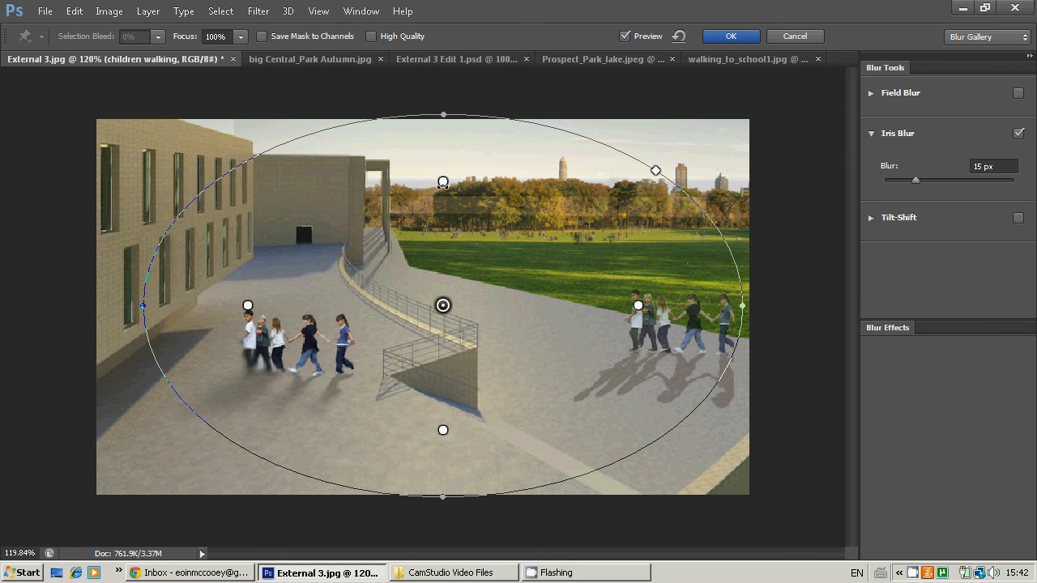
pyautogui.moveTo(443, 182); pyautogui.dragTo(444, 229)
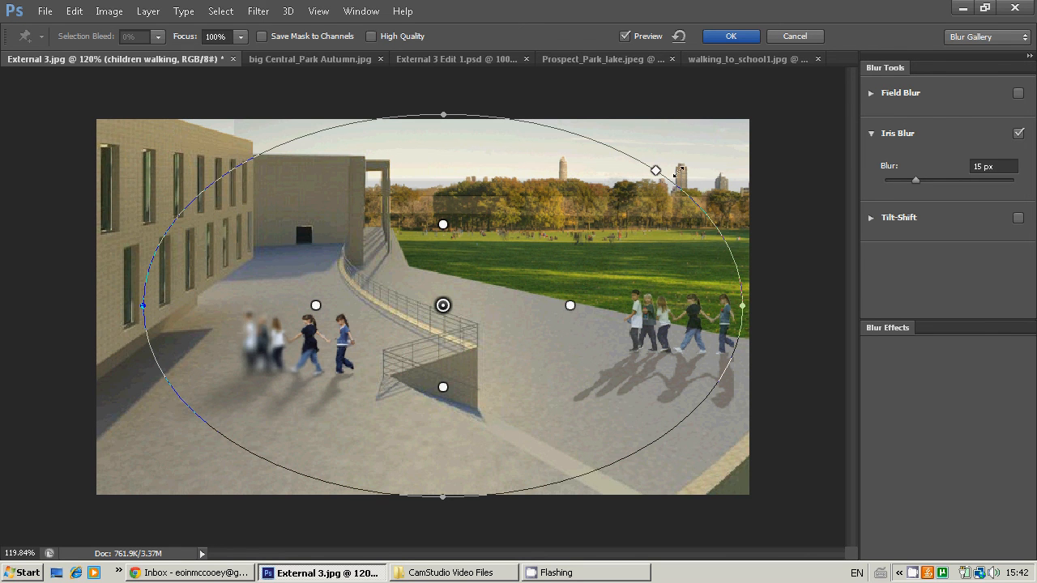
pyautogui.click(794, 37)
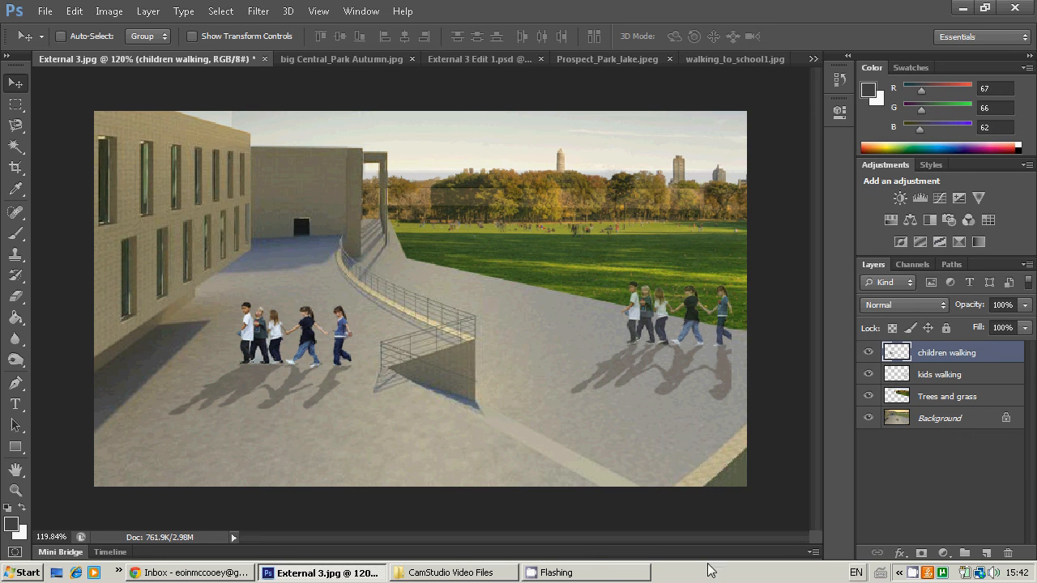
pyautogui.click(913, 573)
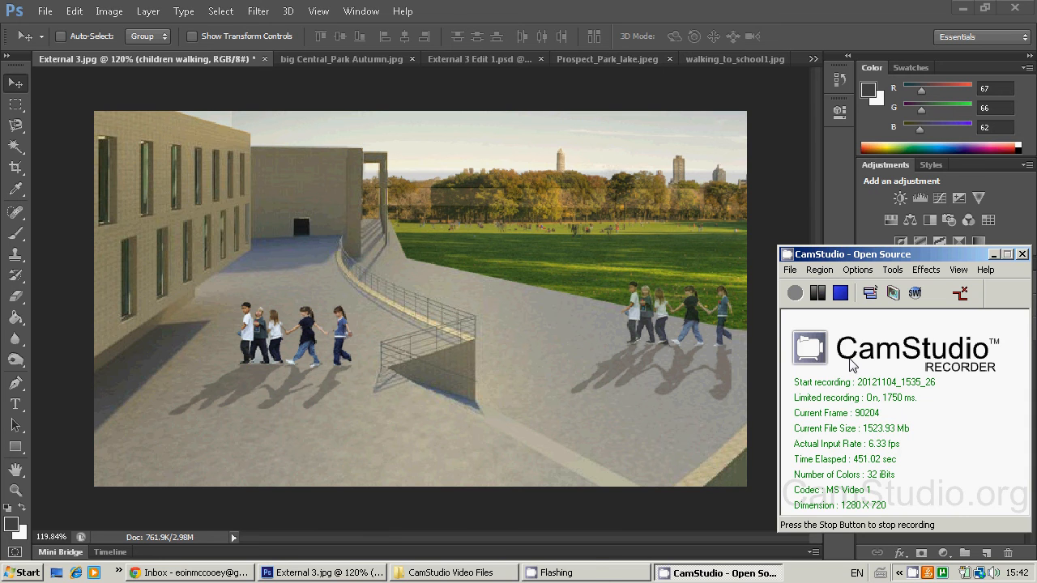